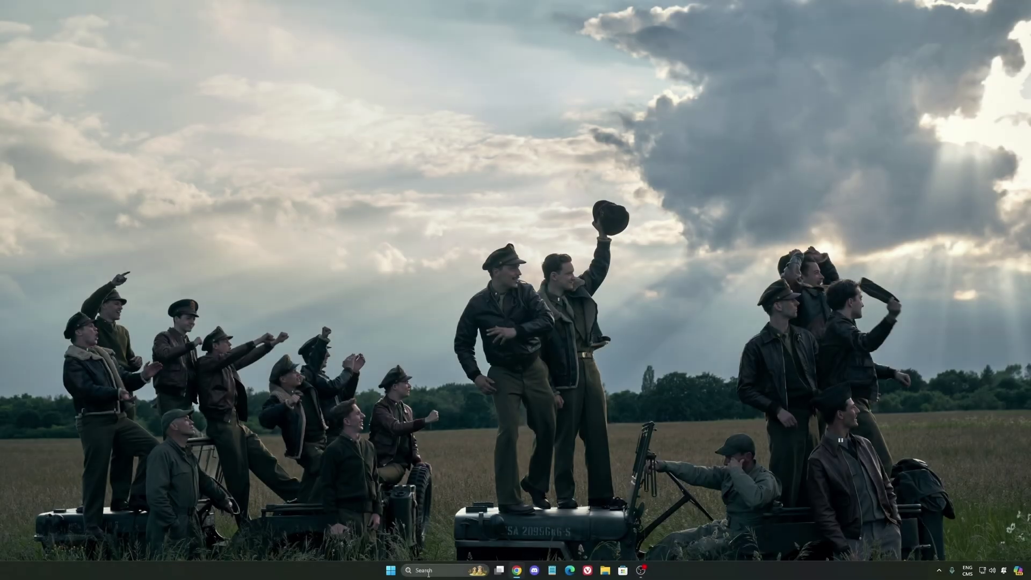
Launch Windows Settings from search and go to Gaming > Game Bar, where controller access is off.
left_click(424, 571)
type("settingsi")
key("Return")
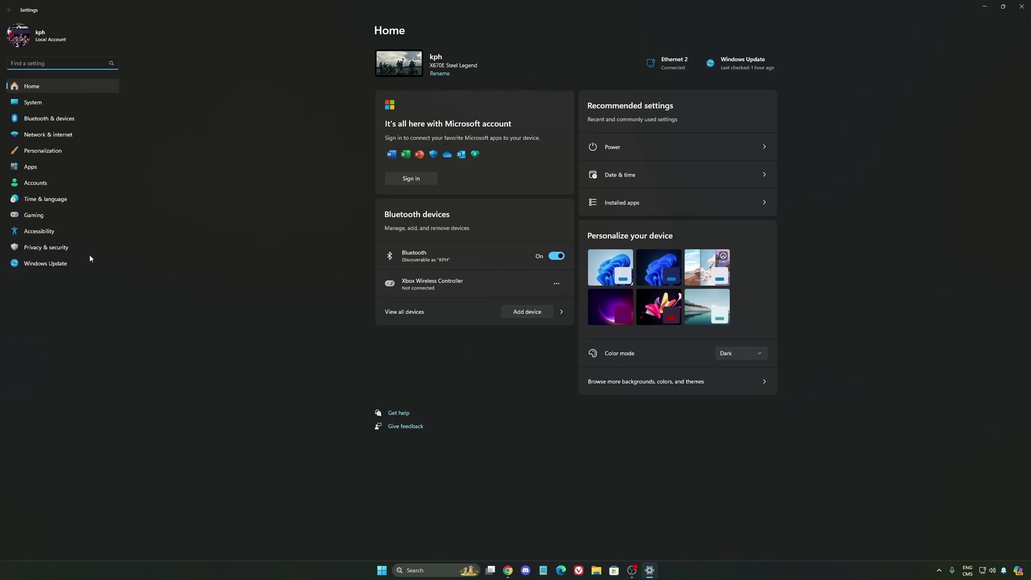
left_click(48, 216)
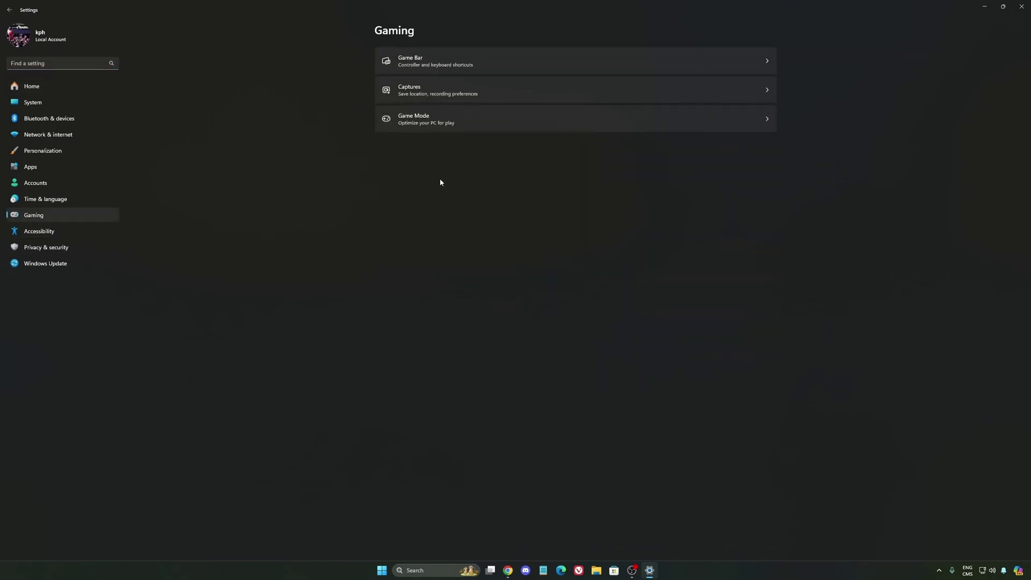
left_click(422, 61)
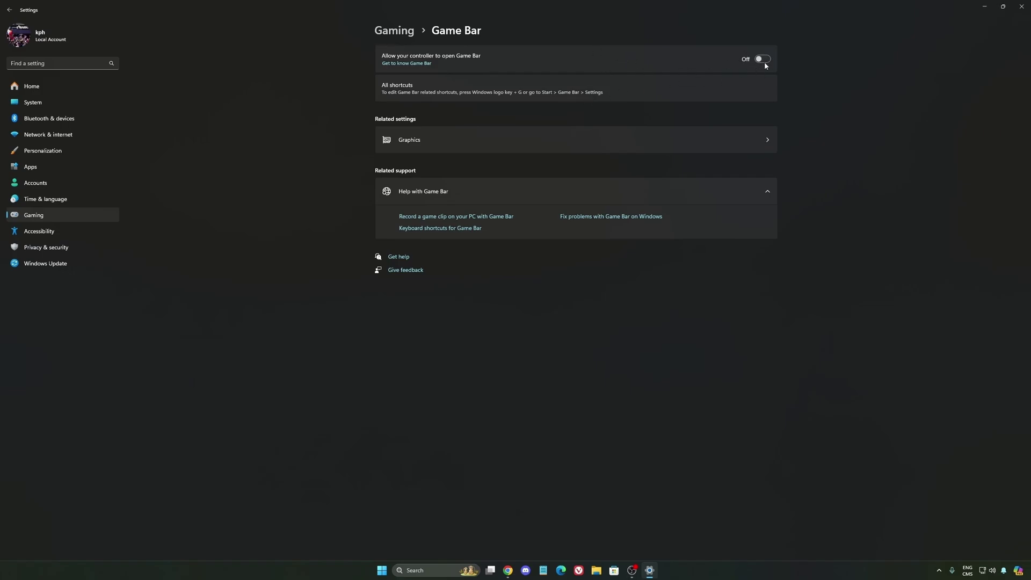
Review default graphics settings and Captures, then return to Gaming with Game Mode on.
left_click(482, 143)
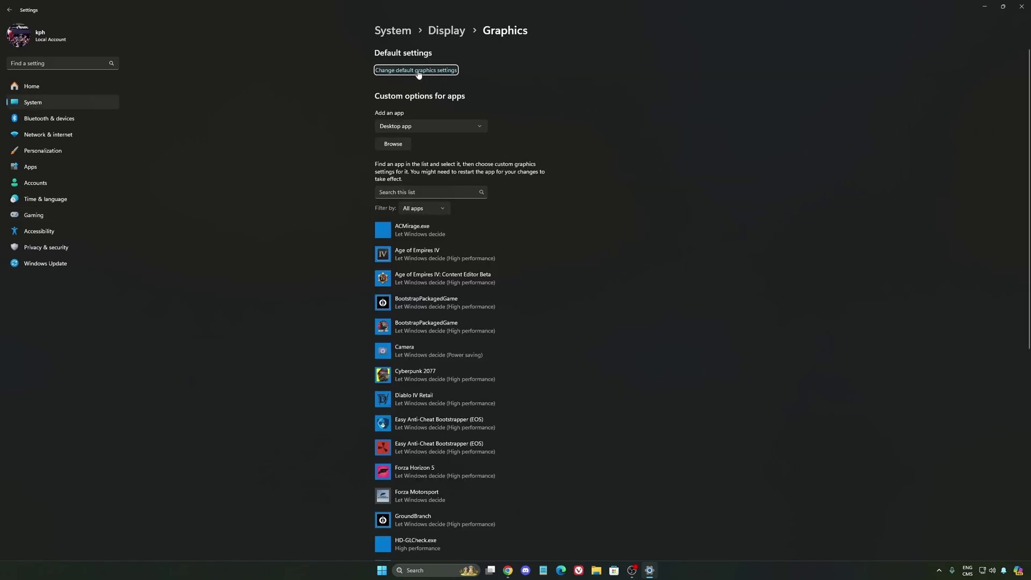
left_click(424, 71)
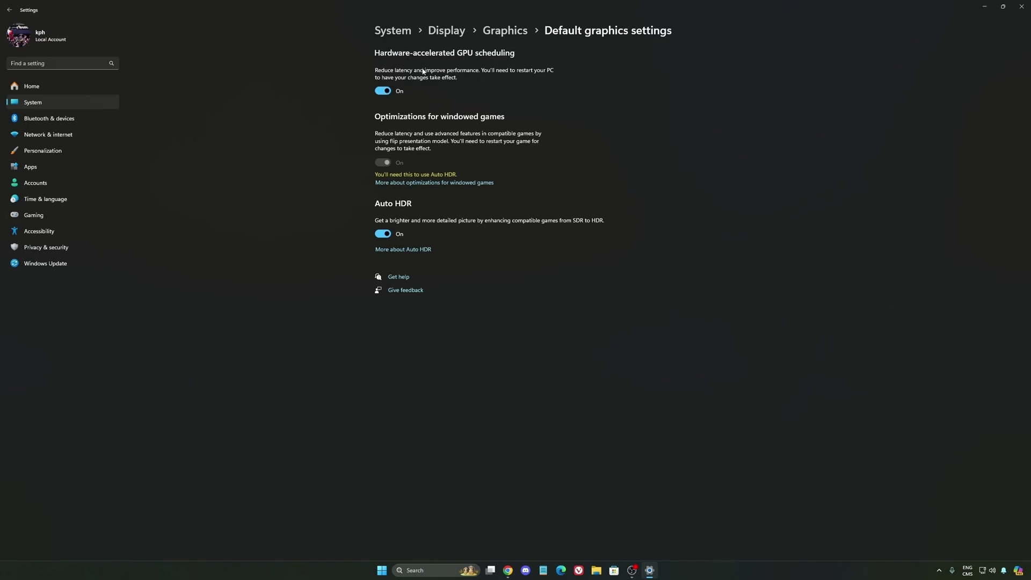
left_click(51, 215)
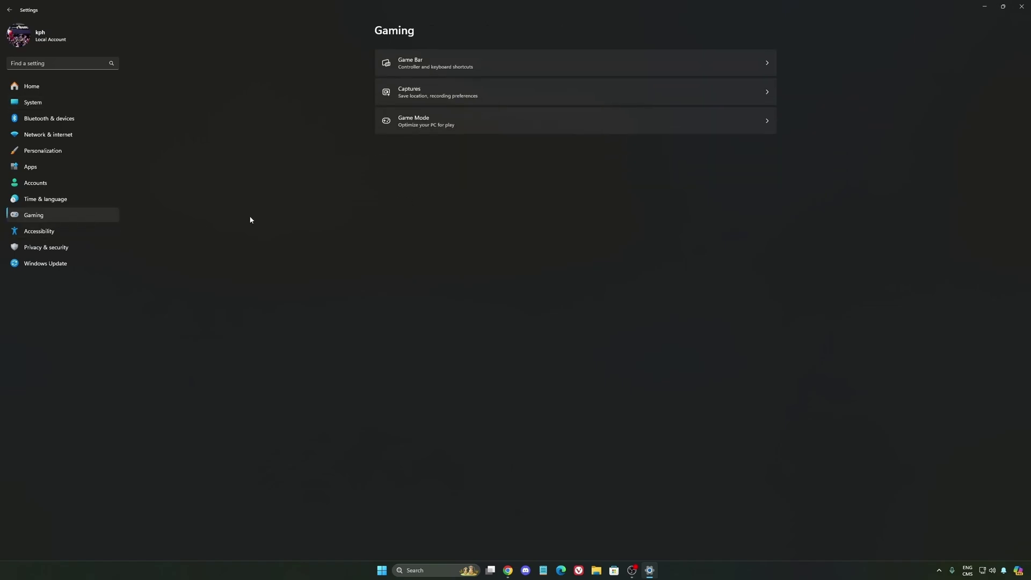
left_click(512, 99)
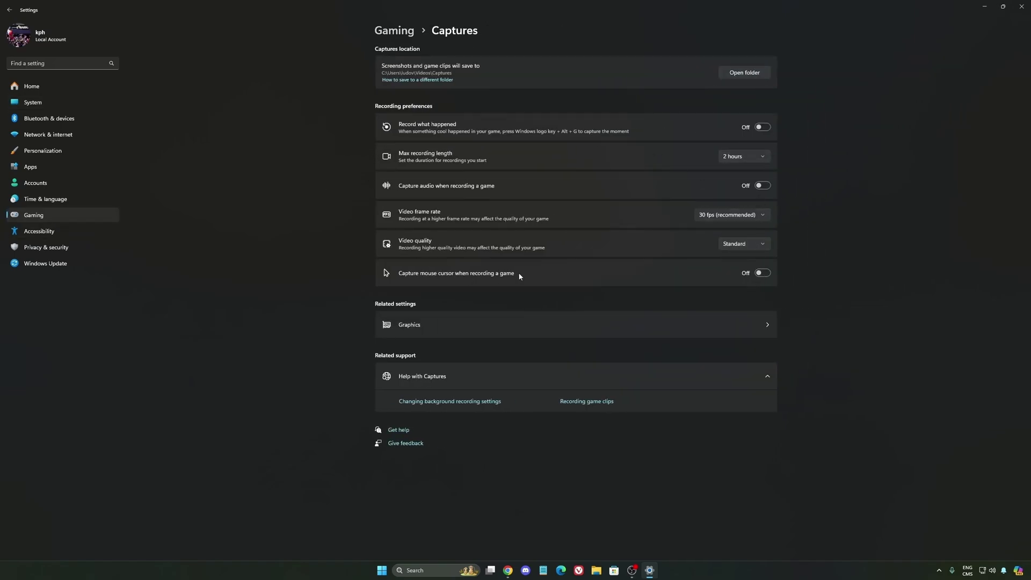
left_click(60, 216)
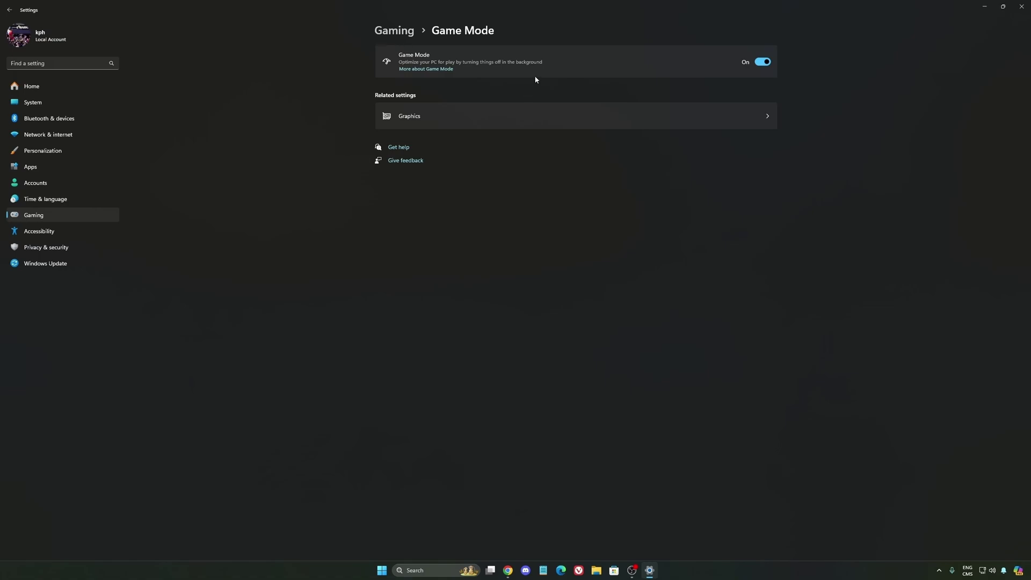
Check System > Power, leaving power mode at Balanced, then return to the Settings Home page.
left_click(47, 102)
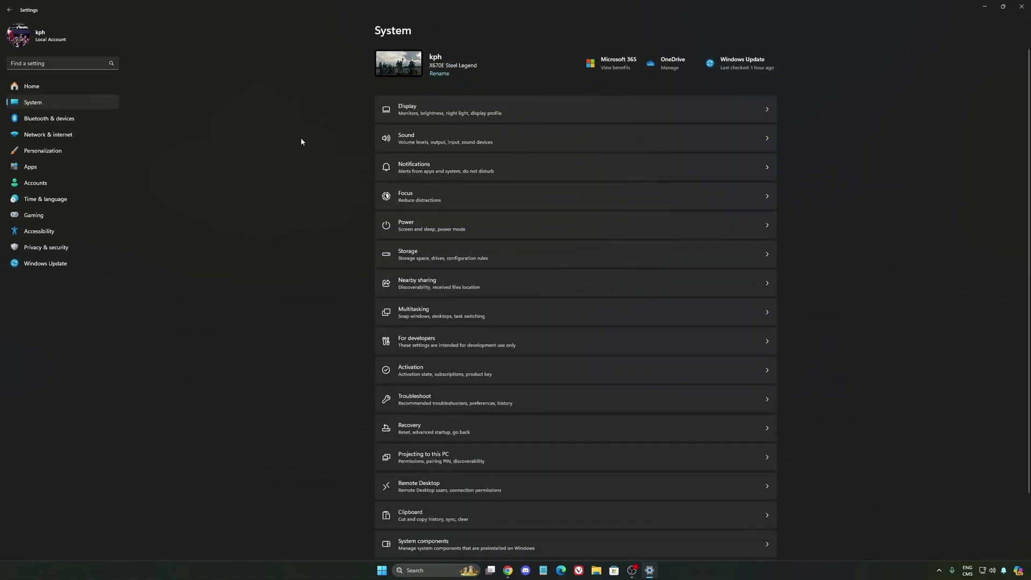
left_click(435, 228)
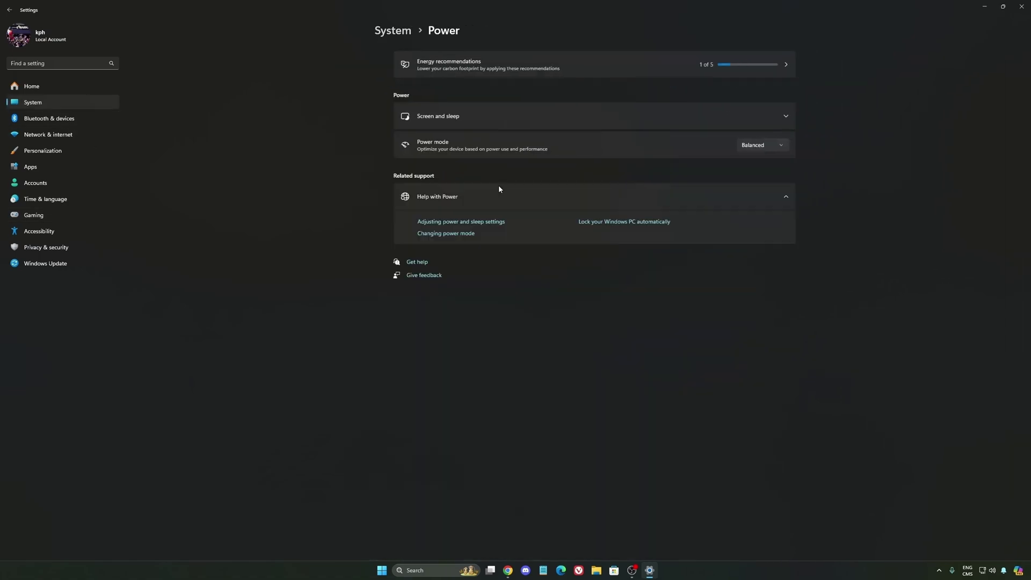
left_click(756, 150)
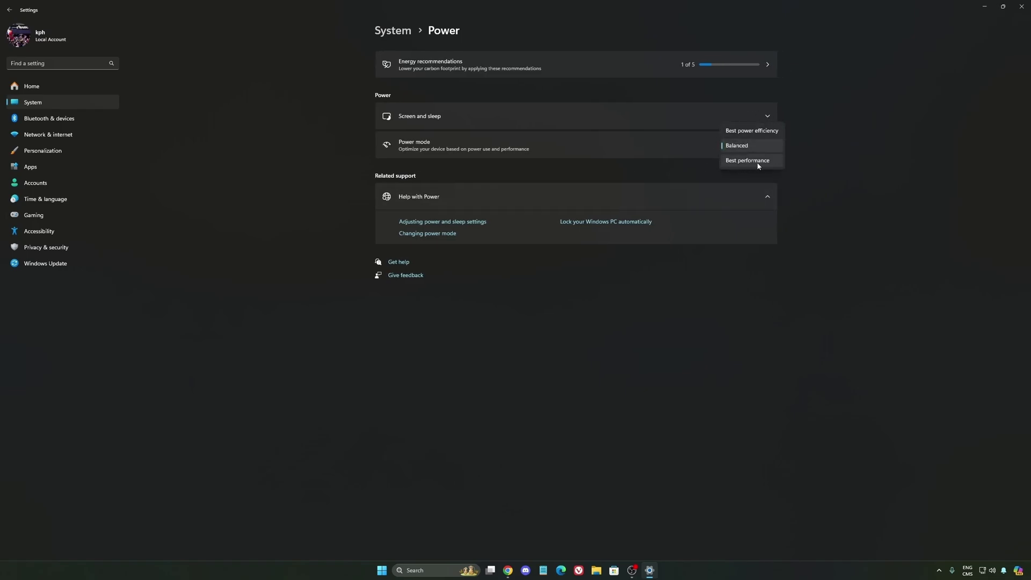
left_click(747, 144)
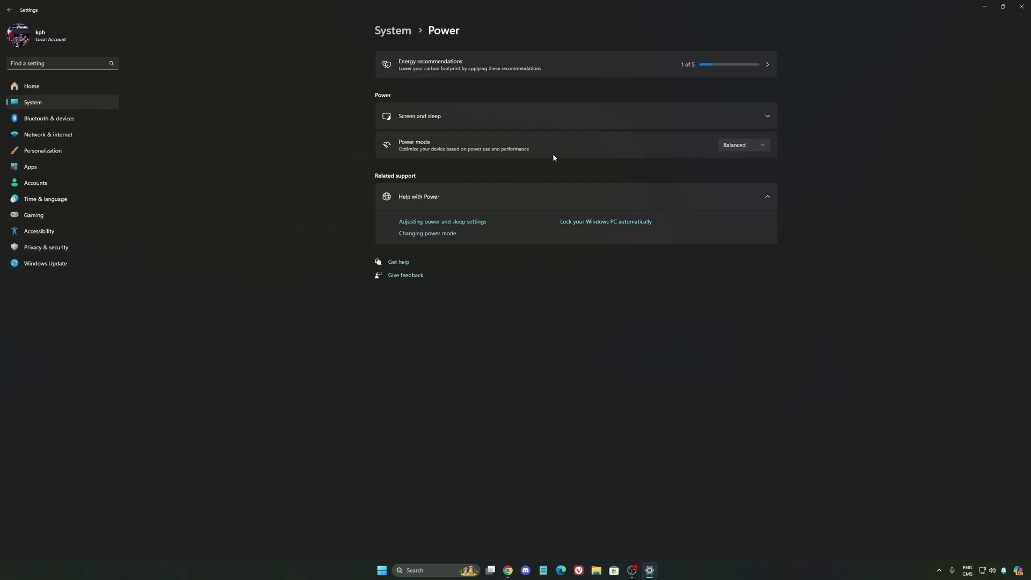
left_click(739, 146)
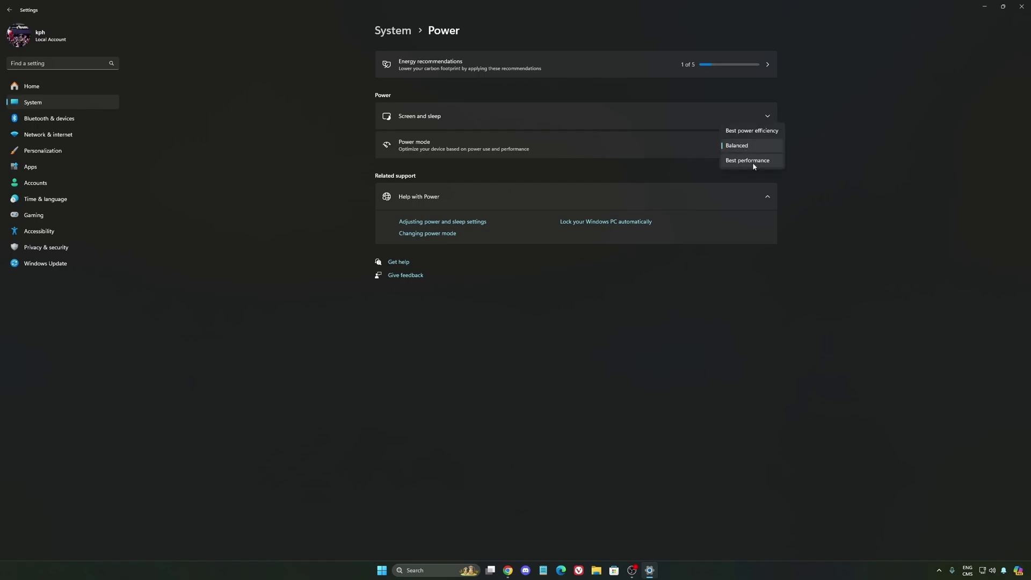
left_click(795, 153)
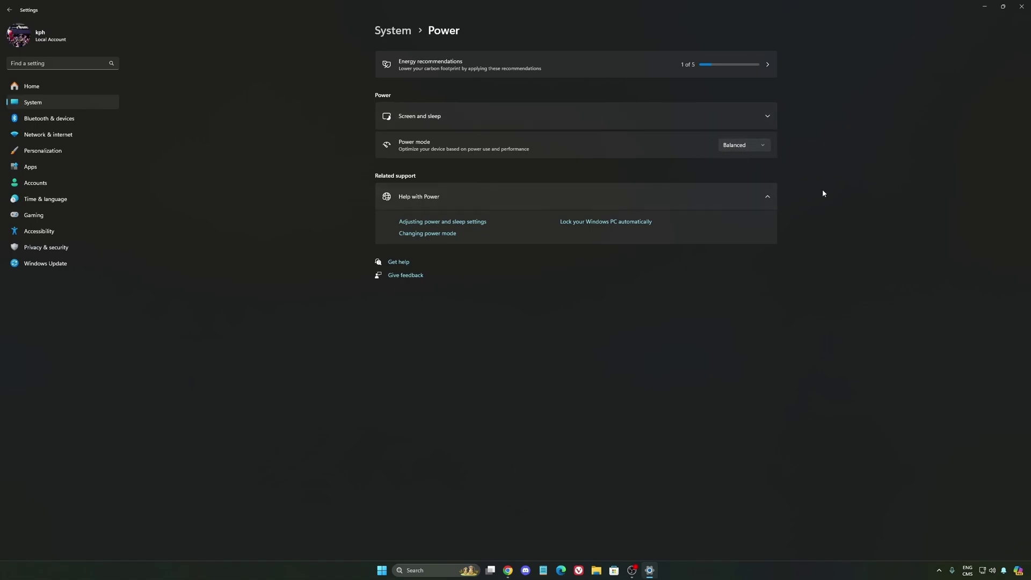
left_click(58, 88)
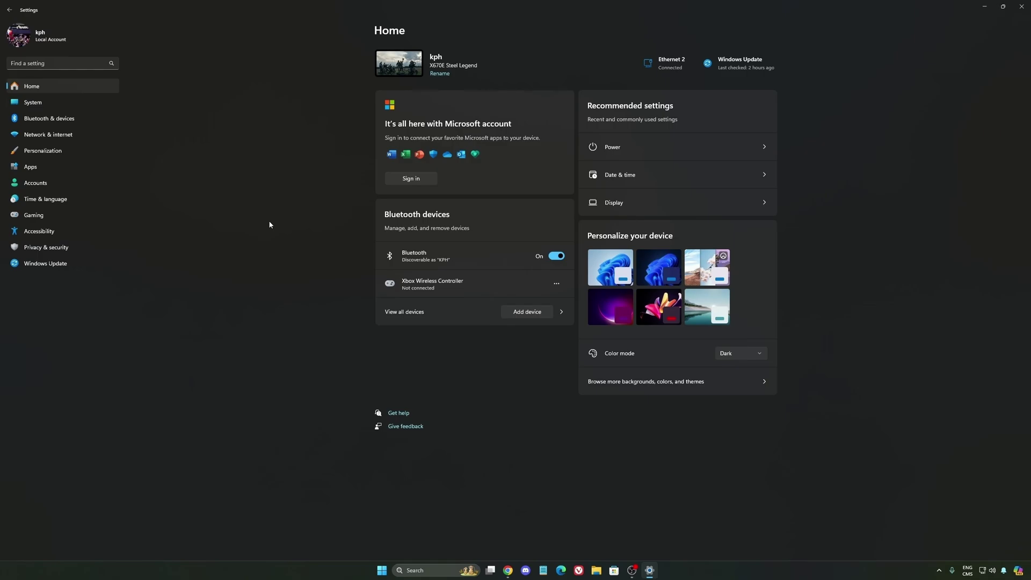
Go to Windows Update, which reports the PC is up to date.
left_click(55, 264)
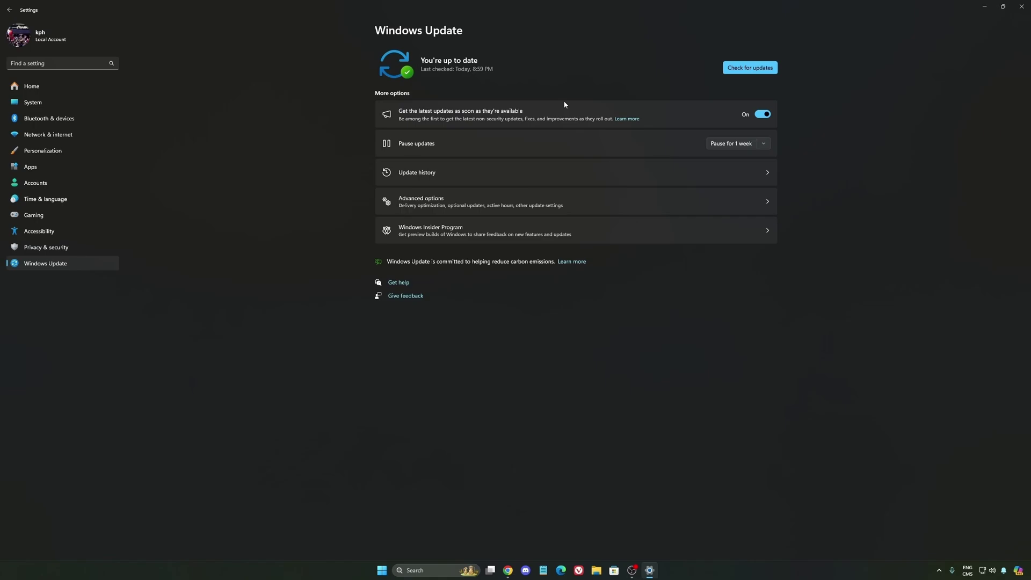
Close Settings, bring up the NVIDIA app from the tray, and turn off NVIDIA overlay under Features.
left_click(1021, 7)
left_click(938, 572)
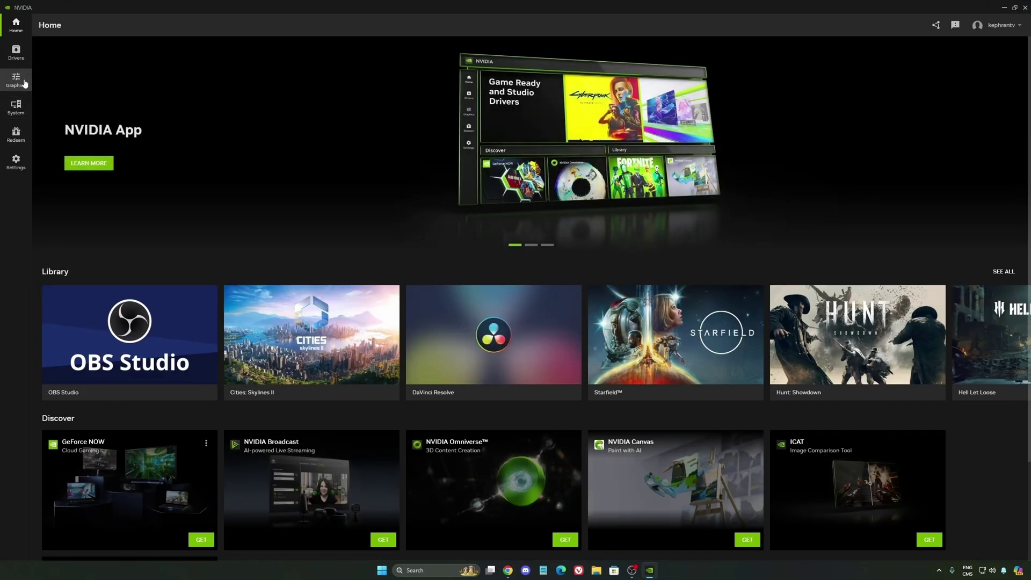
left_click(16, 79)
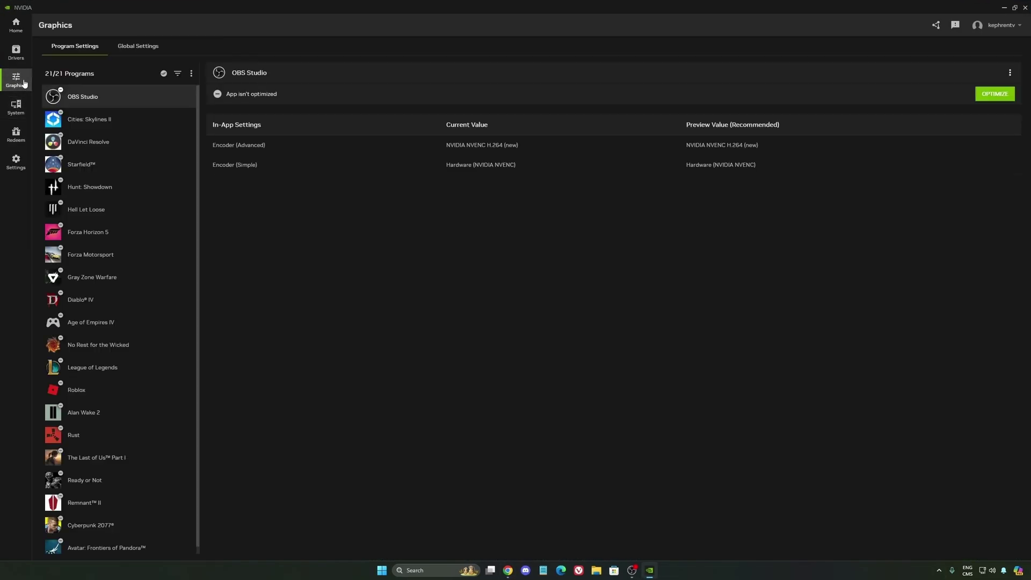
left_click(16, 162)
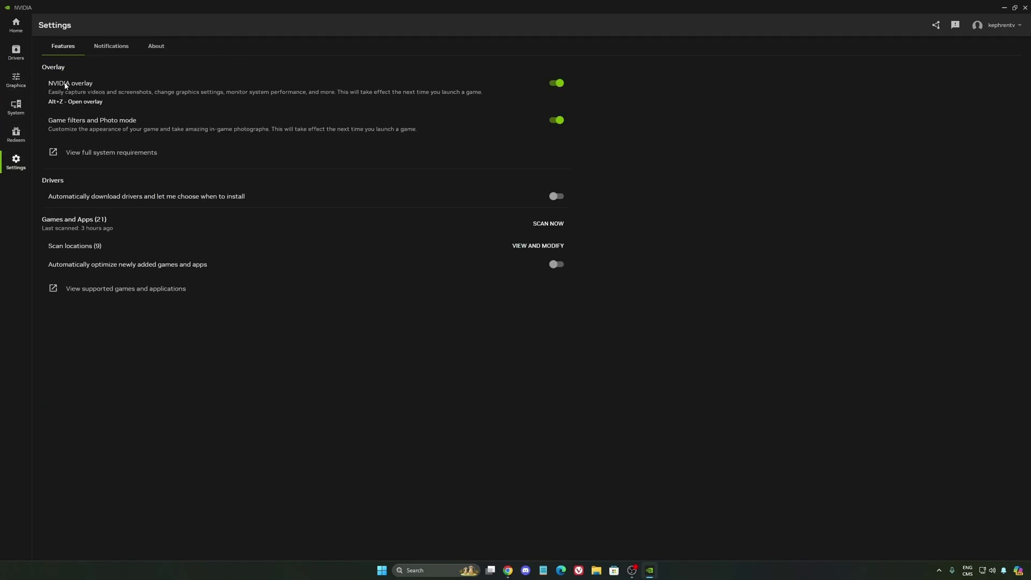
left_click(557, 83)
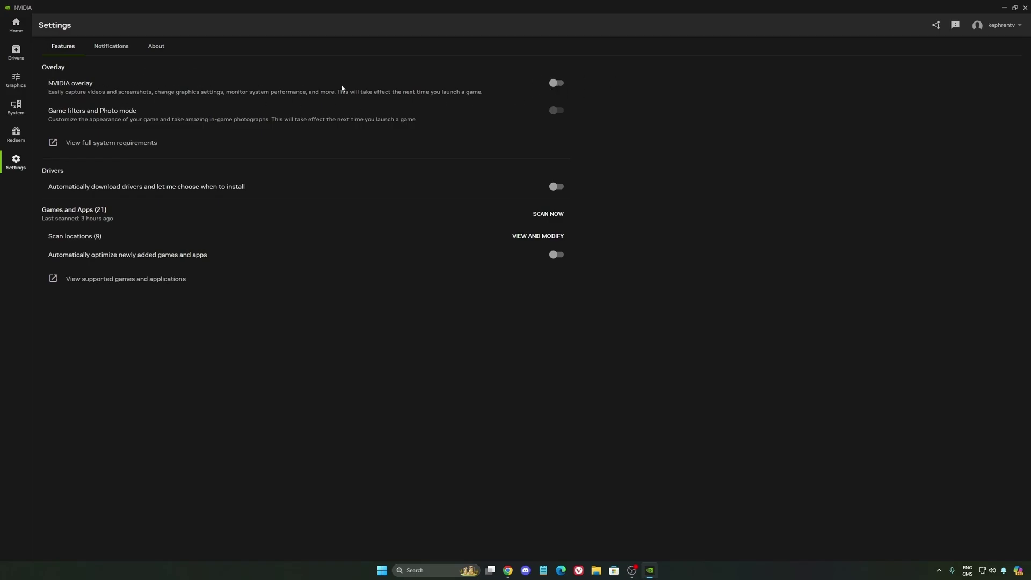
Minimize the NVIDIA app and launch NVIDIA Control Panel's Manage 3D settings from the tray.
left_click(1004, 7)
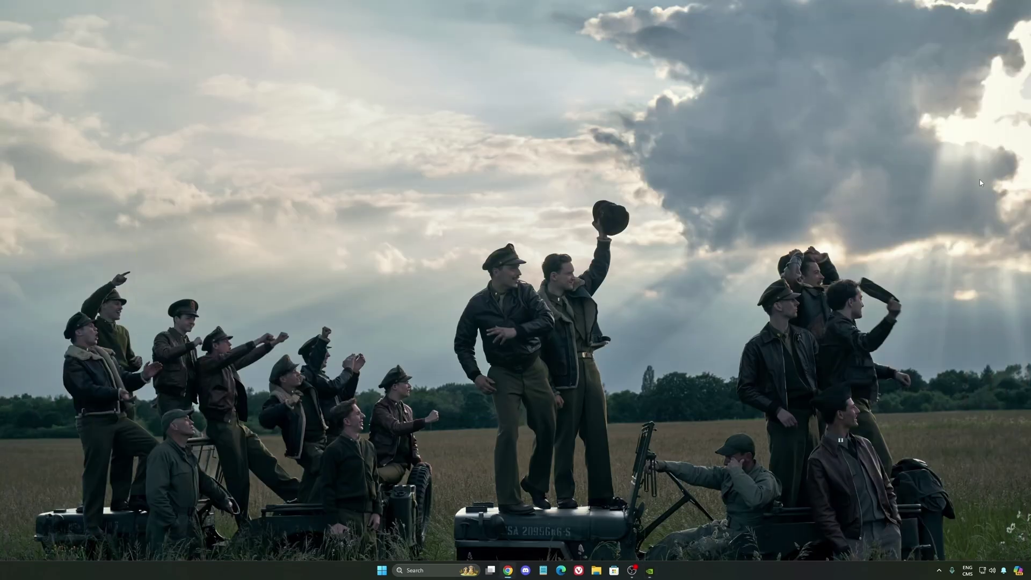
left_click(939, 570)
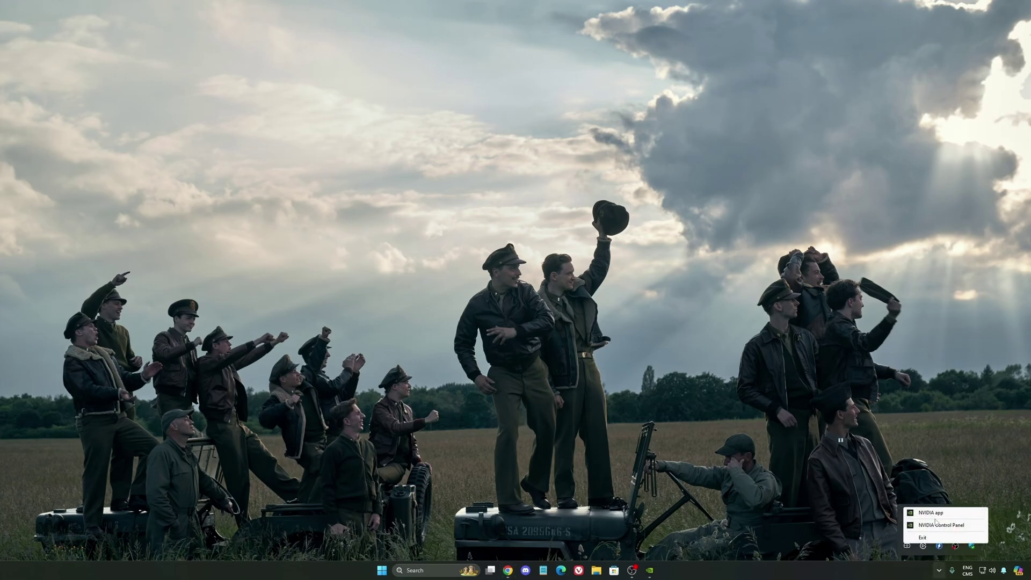
left_click(944, 528)
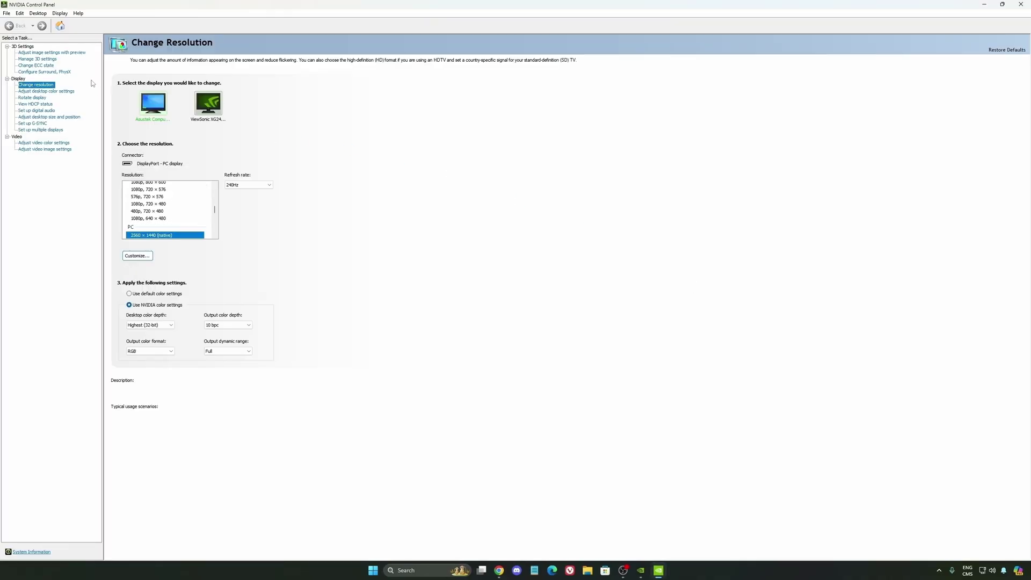
left_click(38, 59)
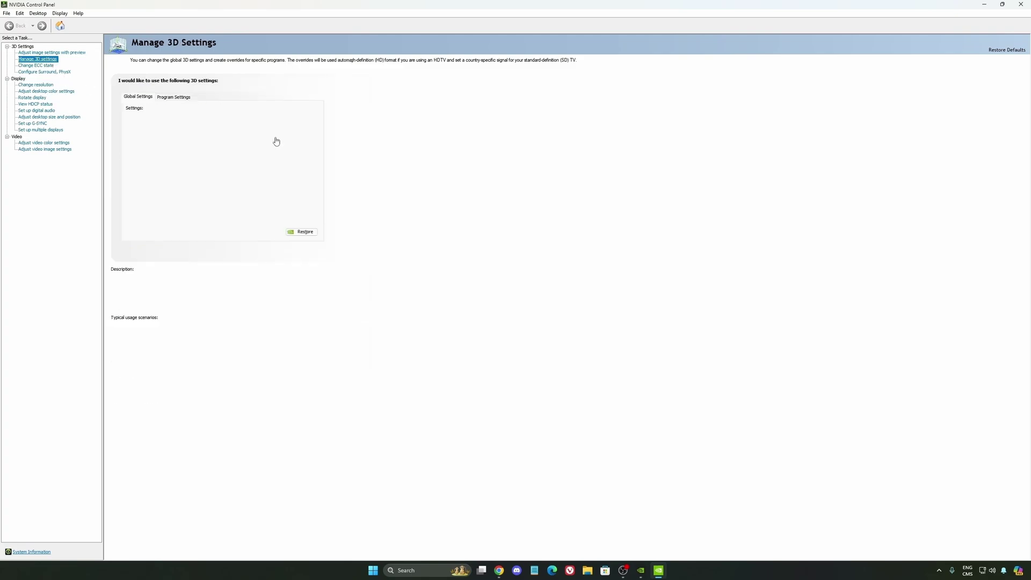
Keep the global Power management mode at Normal.
left_click_drag(314, 137, 315, 155)
mouse_move(184, 185)
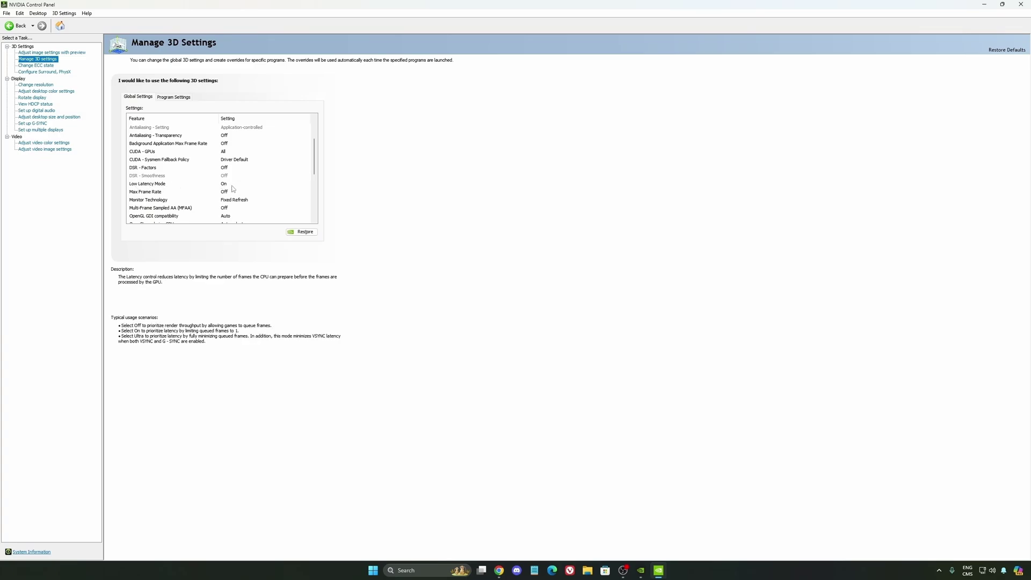
scroll(277, 161, "down", 3)
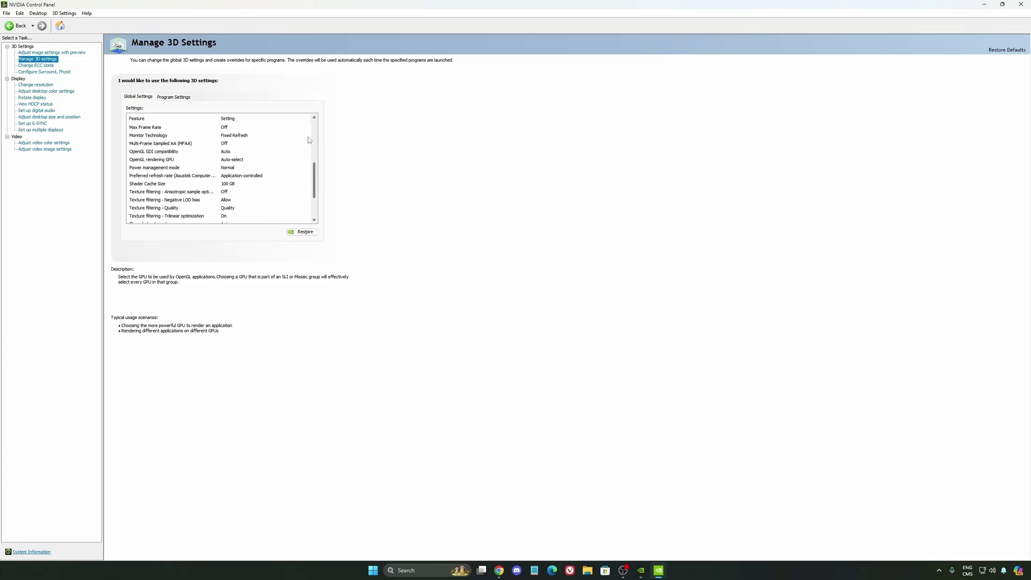
mouse_move(154, 169)
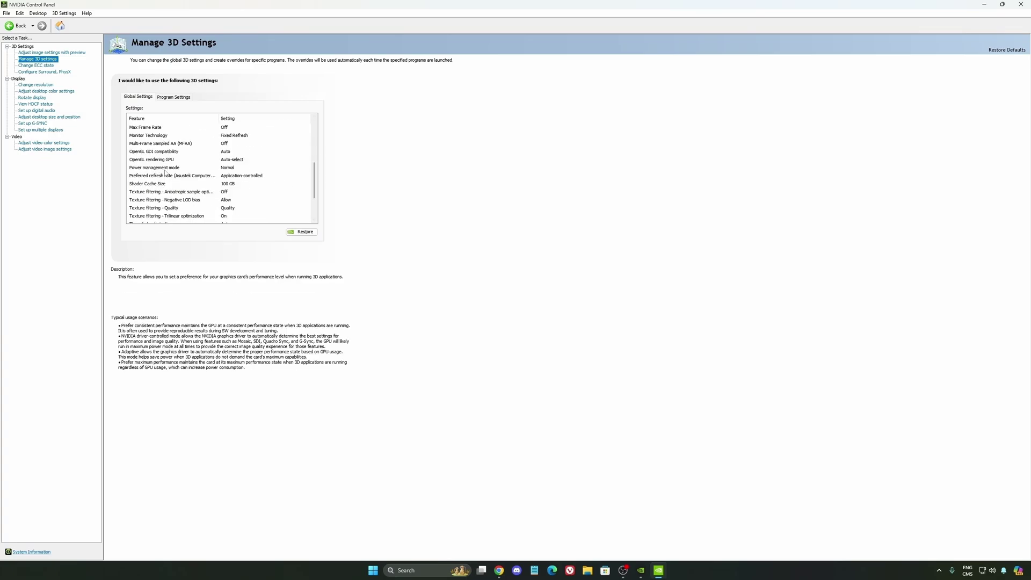
left_click(231, 170)
left_click(232, 170)
left_click(233, 169)
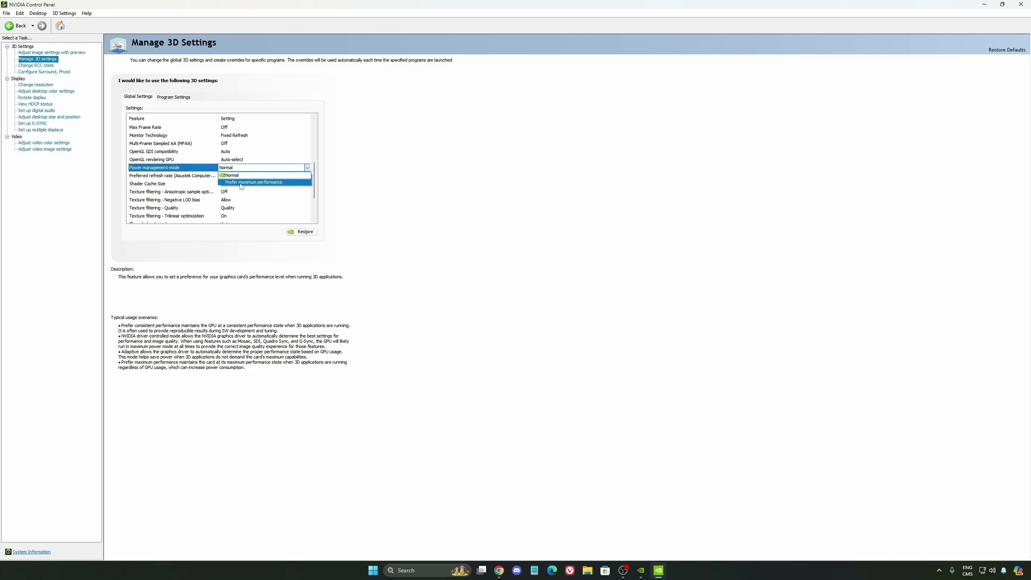
left_click(325, 171)
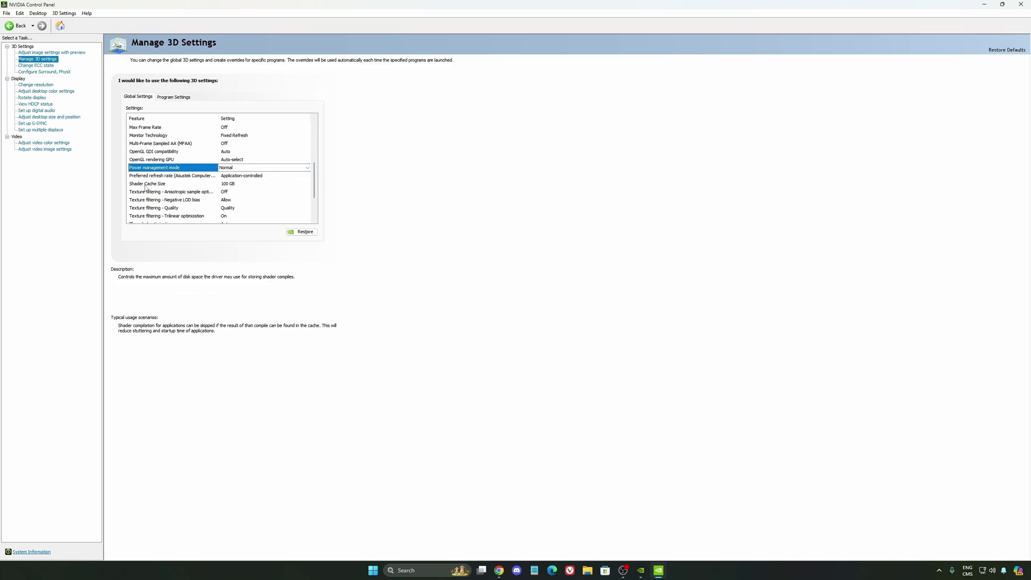
Keep Shader Cache Size at 100 GB and move to Change resolution.
left_click(246, 186)
left_click(246, 186)
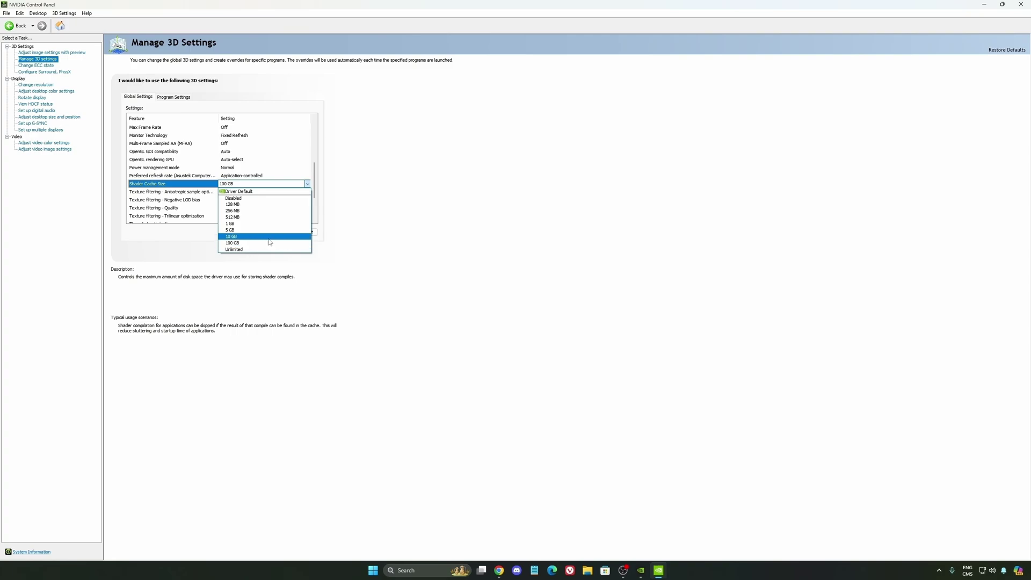
left_click(245, 243)
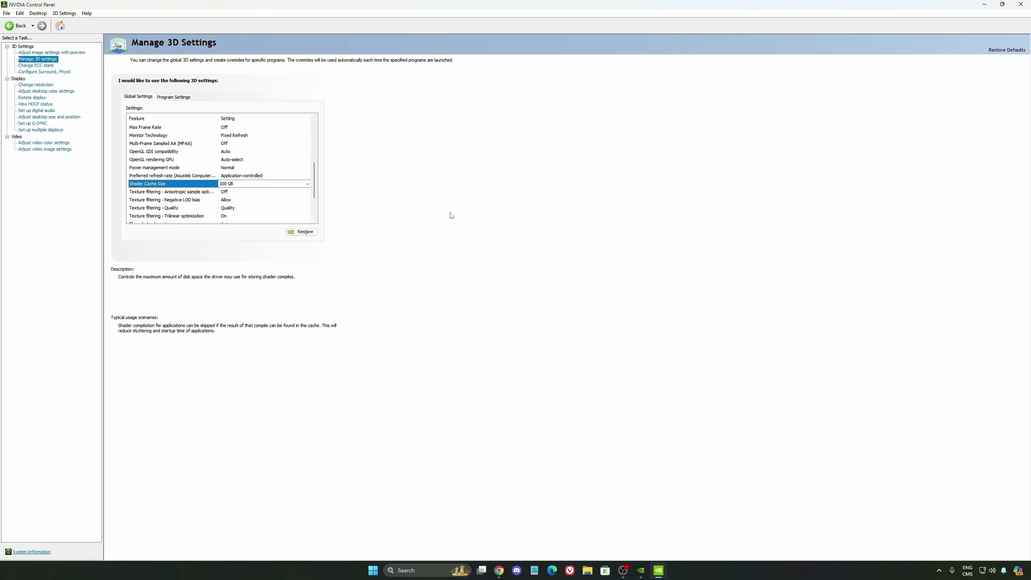
left_click(35, 85)
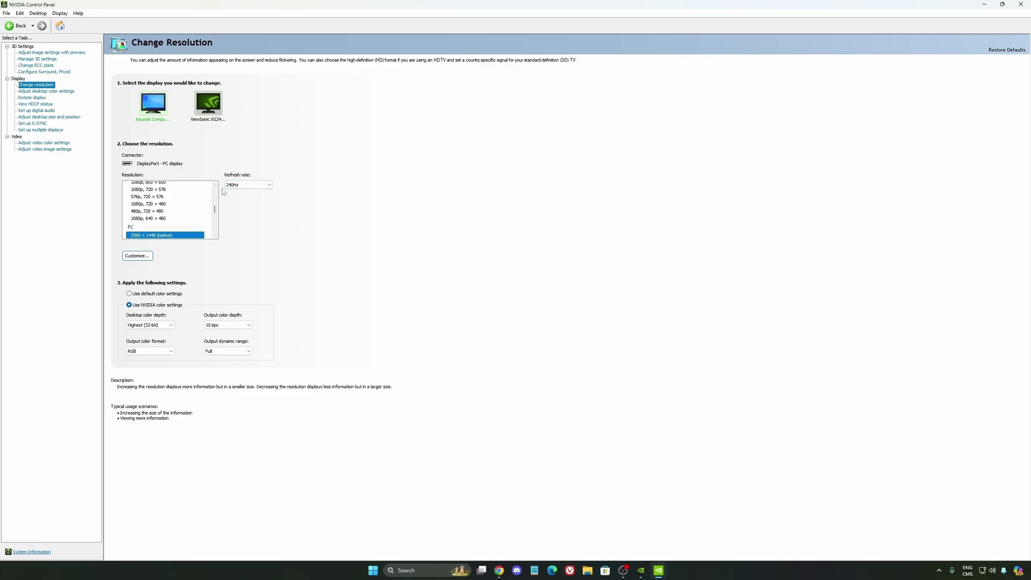
Keep the 2560 × 1440 display at 240Hz refresh rate, then go to Set up G-SYNC.
left_click(248, 188)
left_click(336, 192)
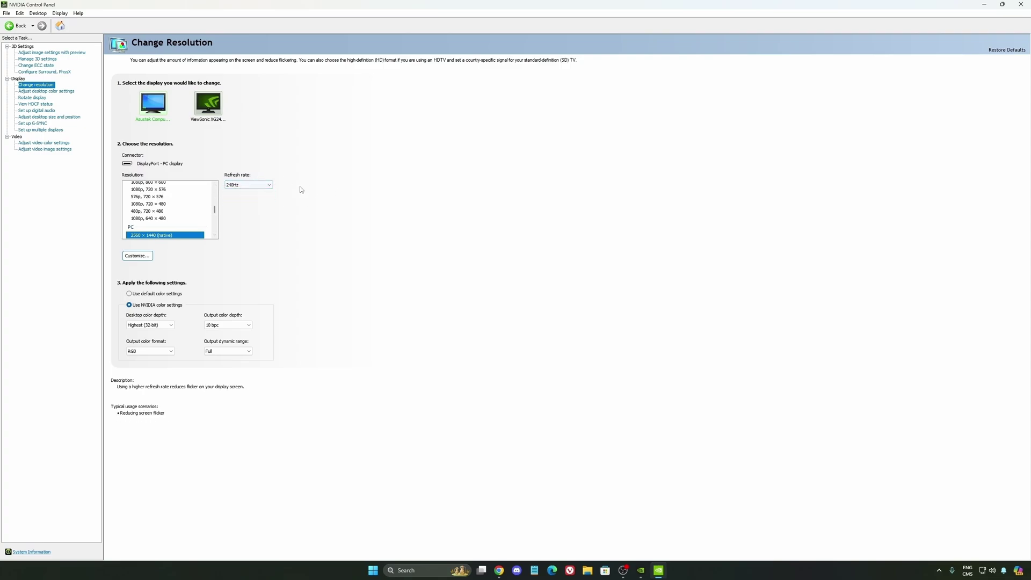
left_click(232, 185)
left_click(357, 188)
left_click(39, 125)
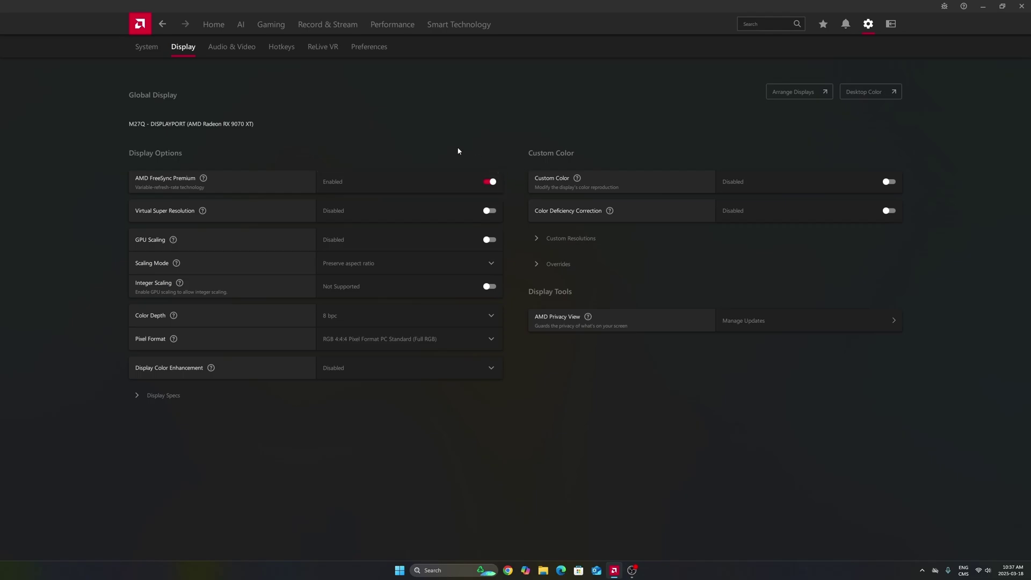
left_click(264, 25)
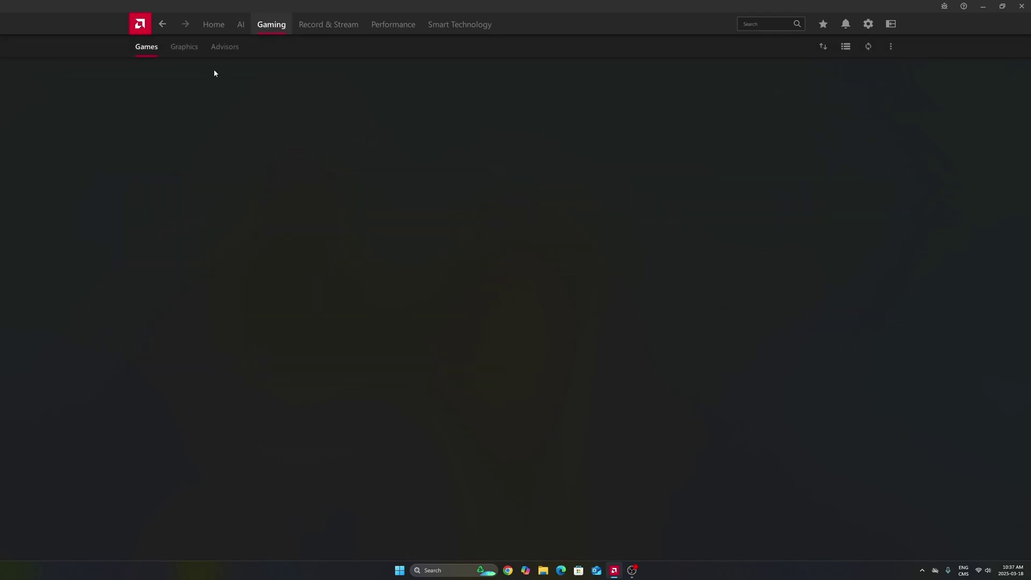
left_click(188, 50)
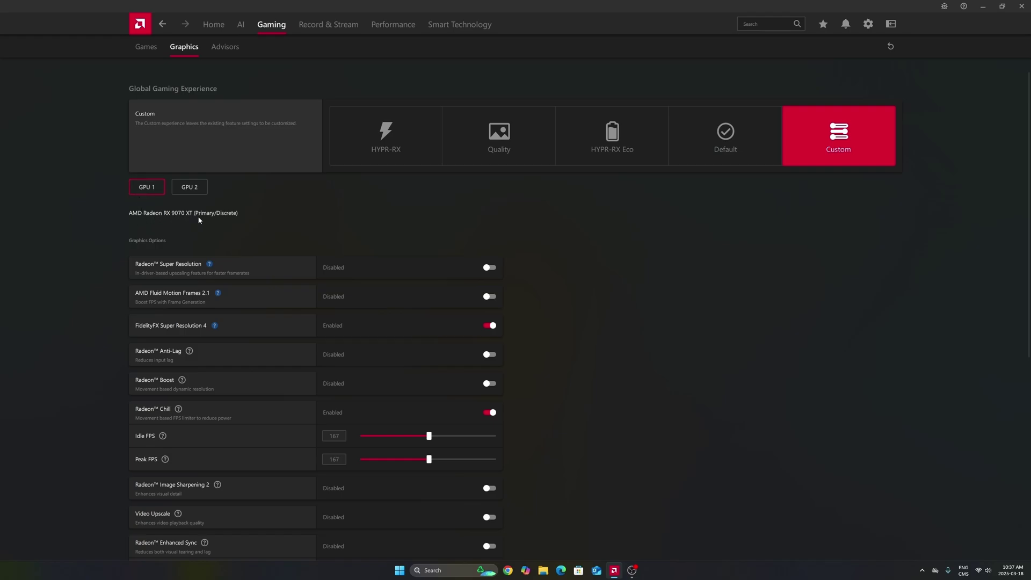
left_click(190, 186)
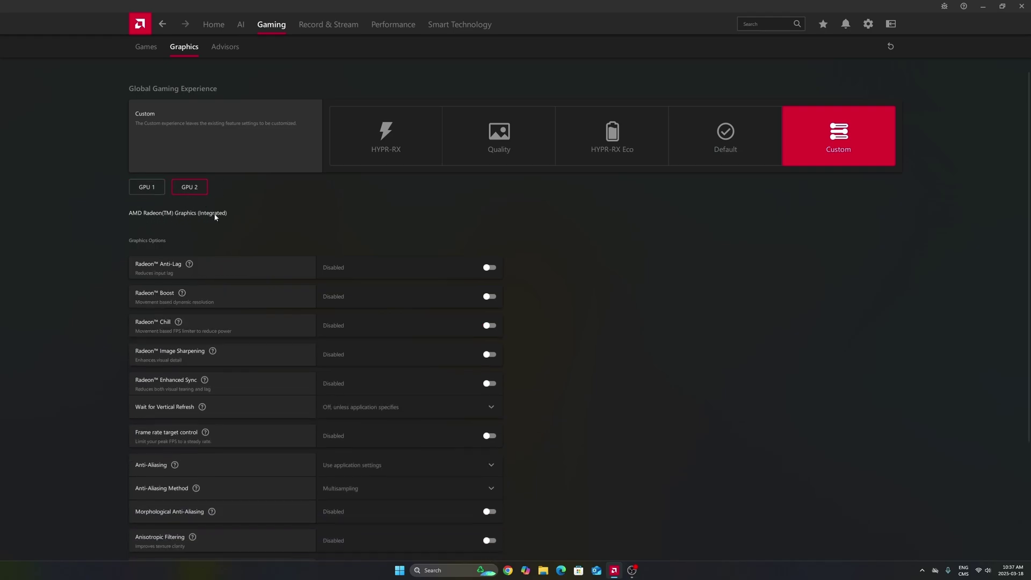
left_click(150, 188)
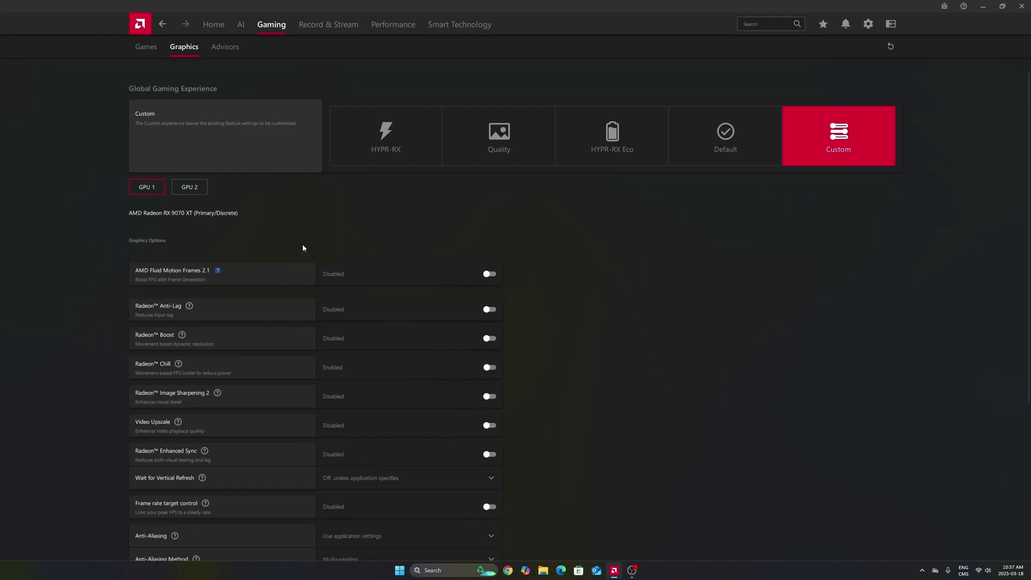
left_click(192, 189)
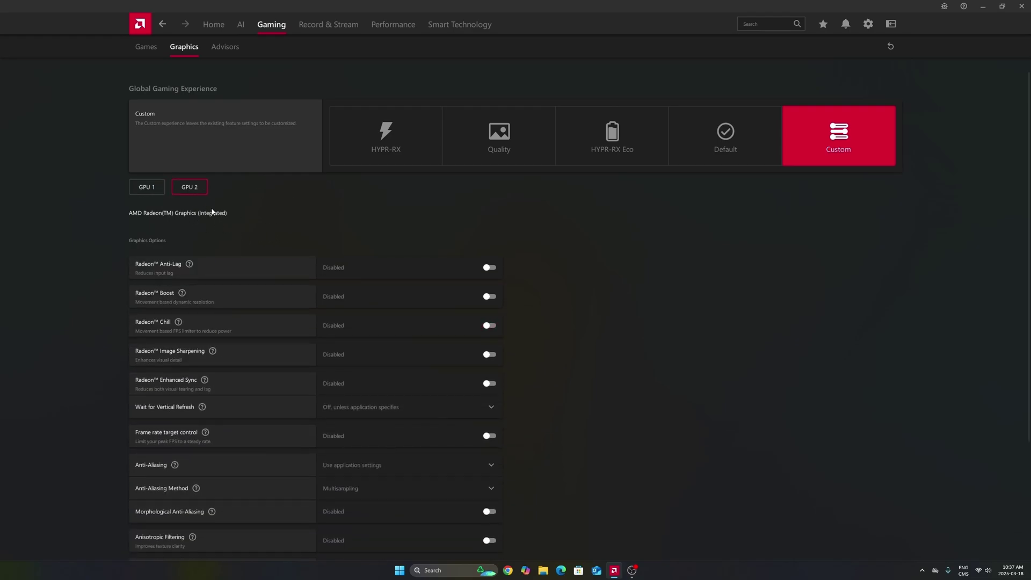
left_click(147, 187)
scroll(614, 274, "down", 2)
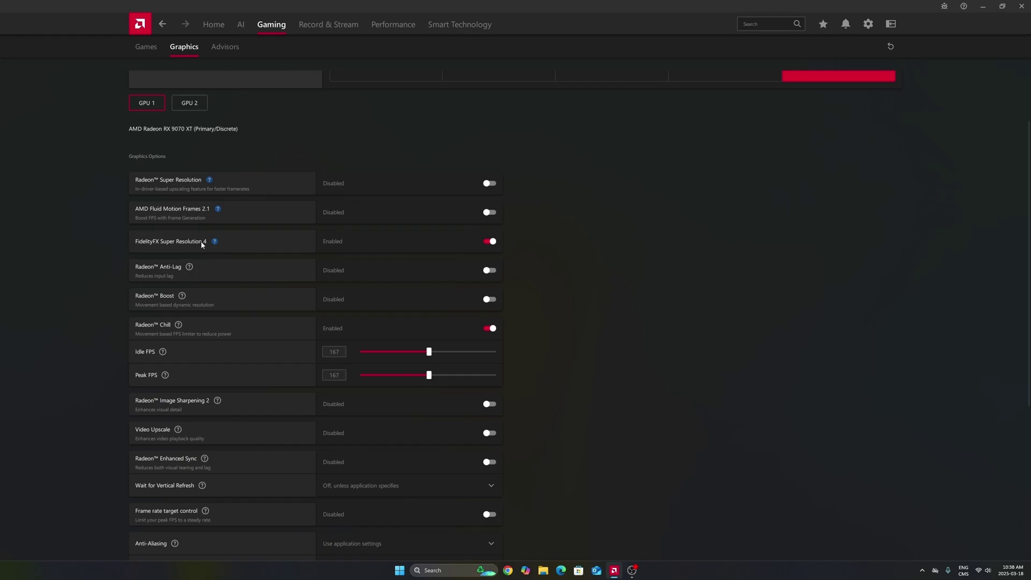
mouse_move(214, 241)
scroll(581, 234, "down", 3)
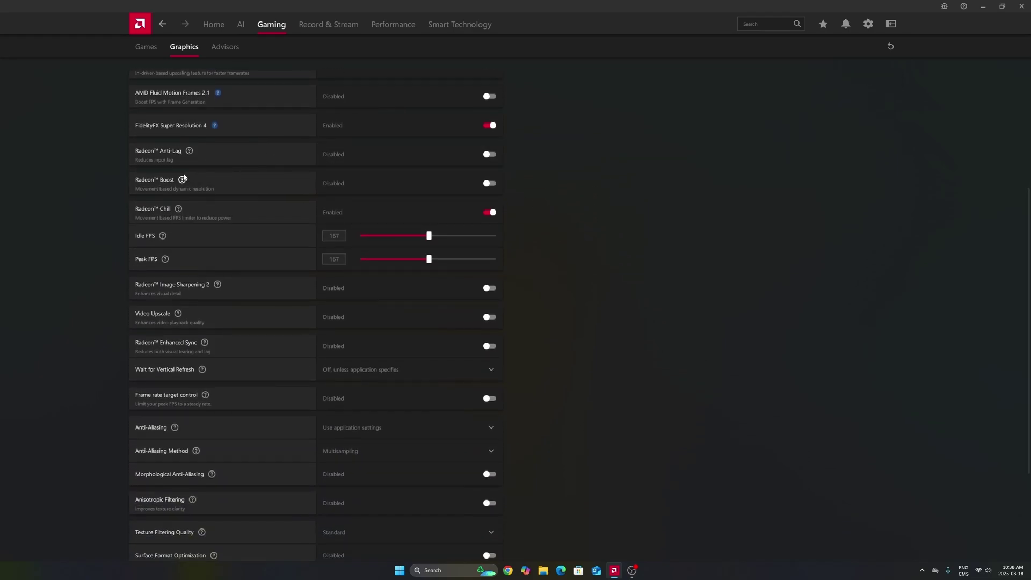
scroll(227, 182, "down", 1)
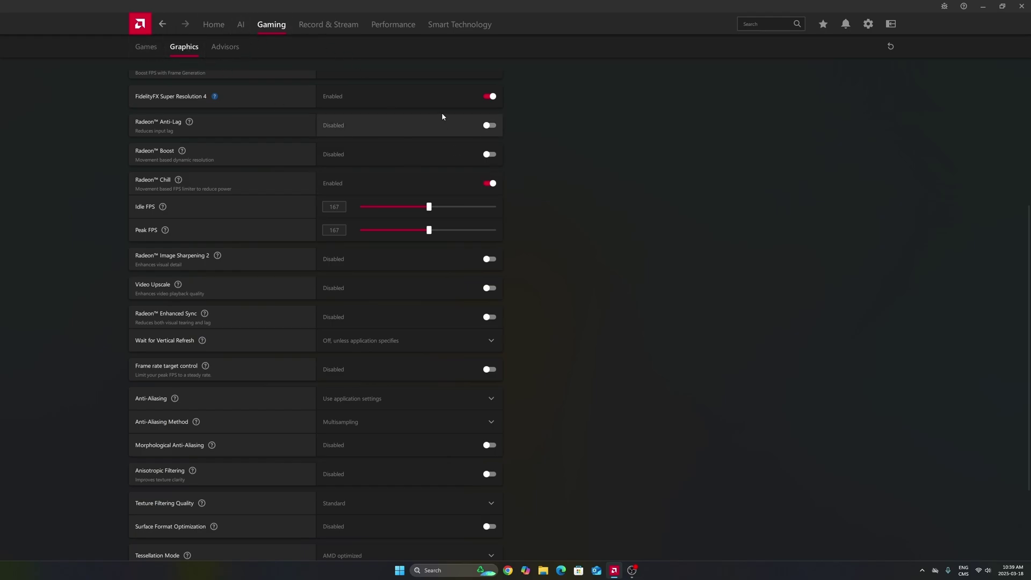
scroll(439, 110, "down", 3)
scroll(426, 387, "up", 6)
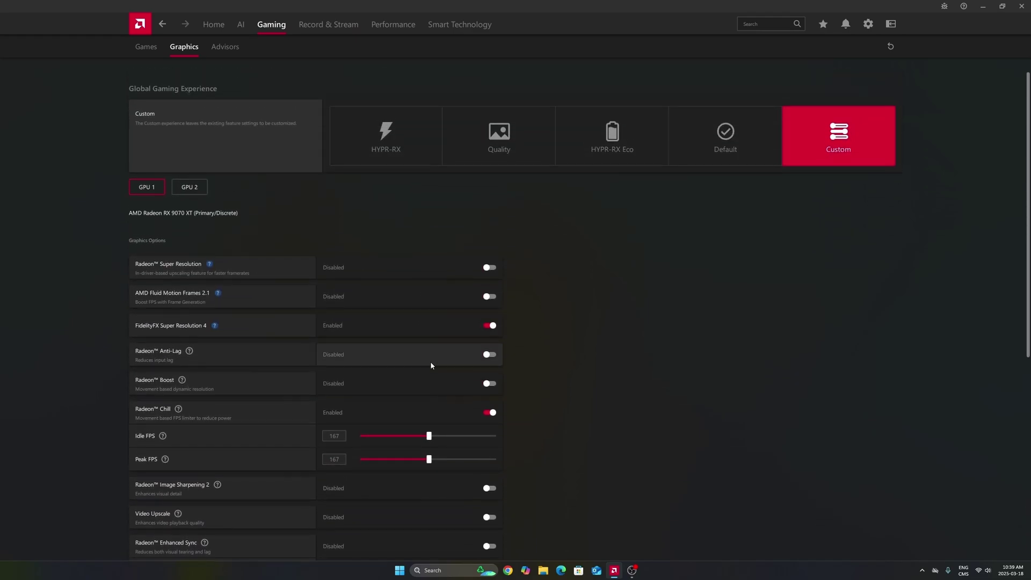
scroll(429, 365, "down", 10)
left_click(146, 47)
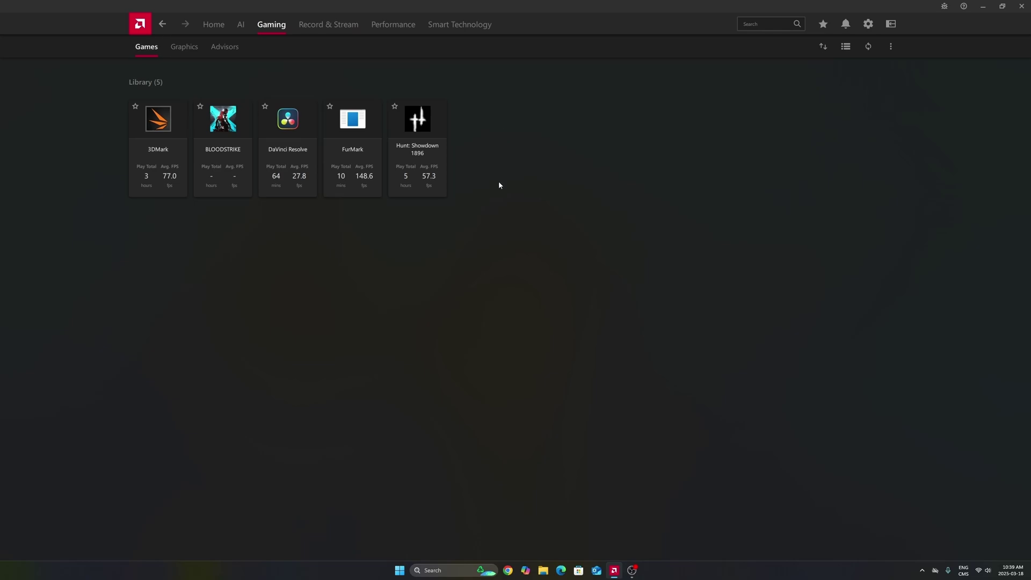
left_click(173, 50)
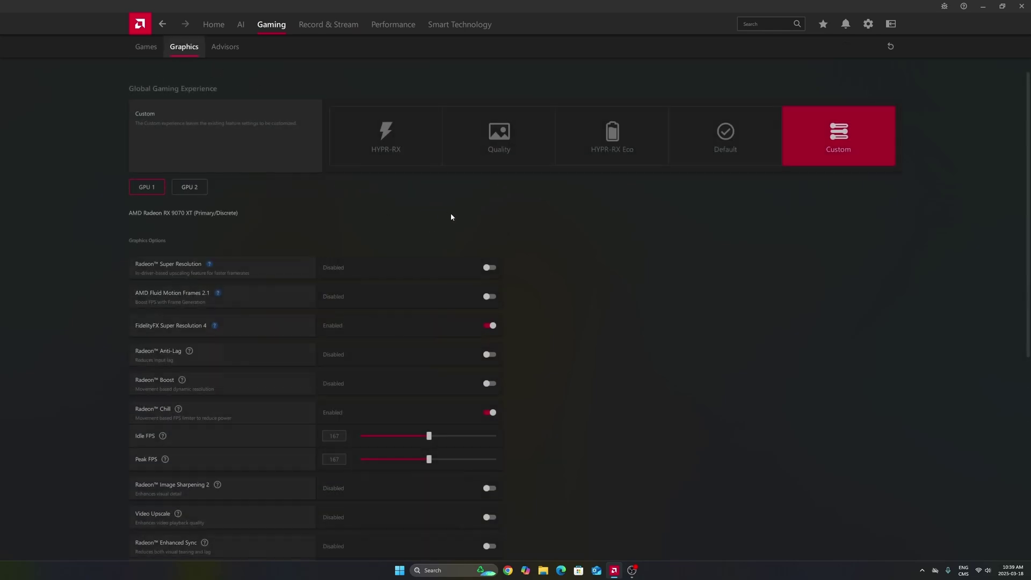
scroll(588, 287, "down", 6)
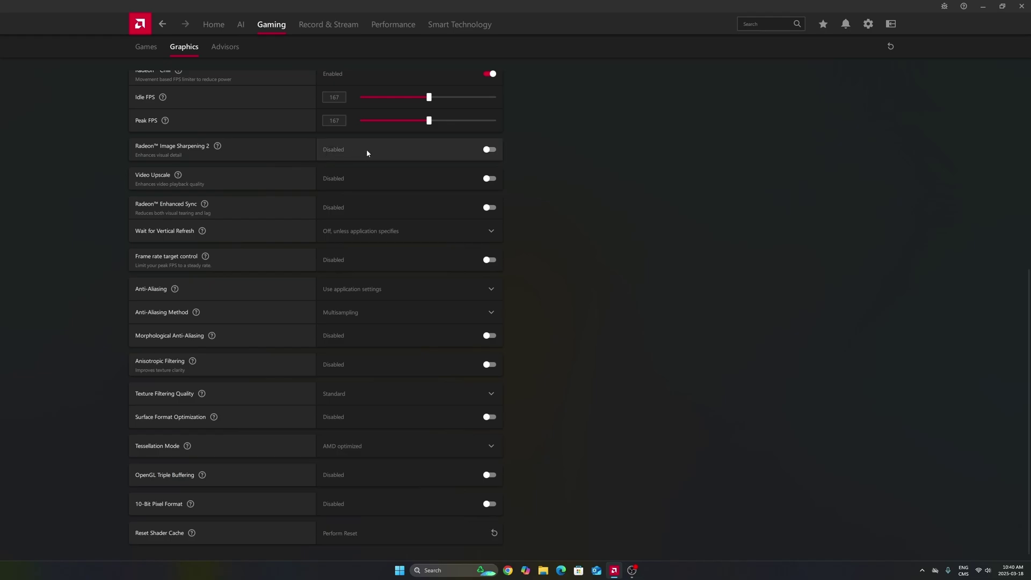
left_click(480, 152)
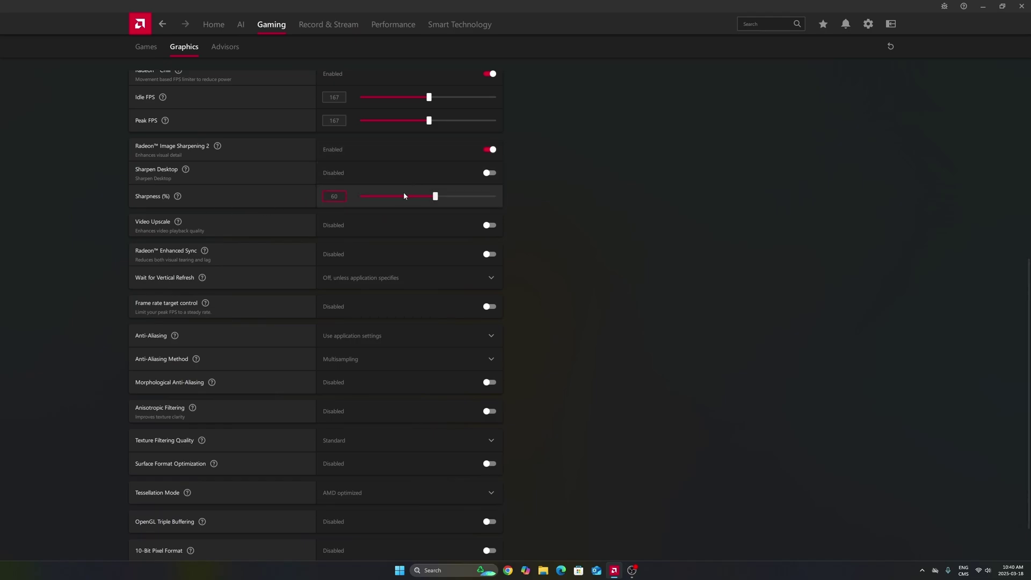
left_click(489, 149)
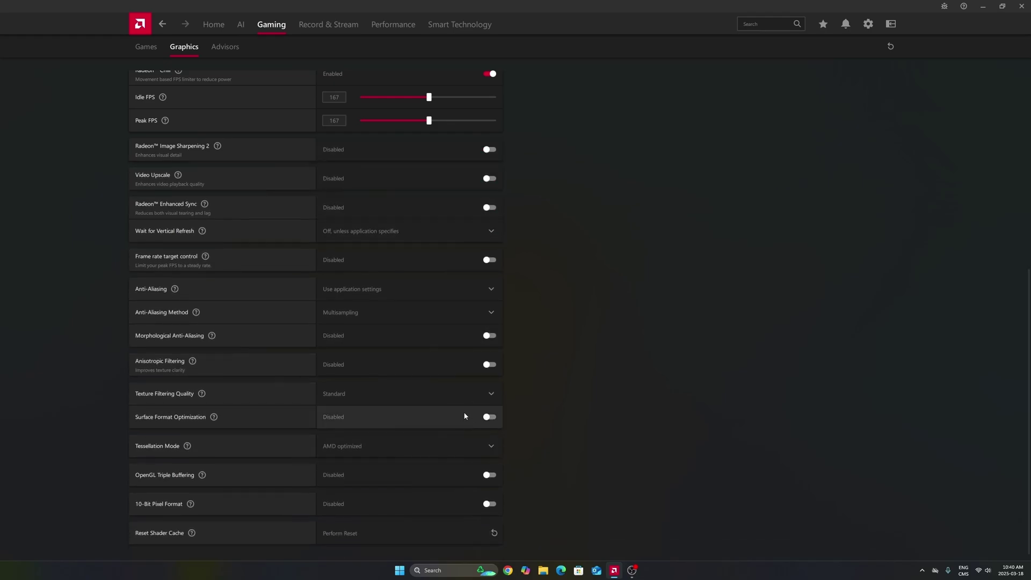
scroll(463, 411, "down", 1)
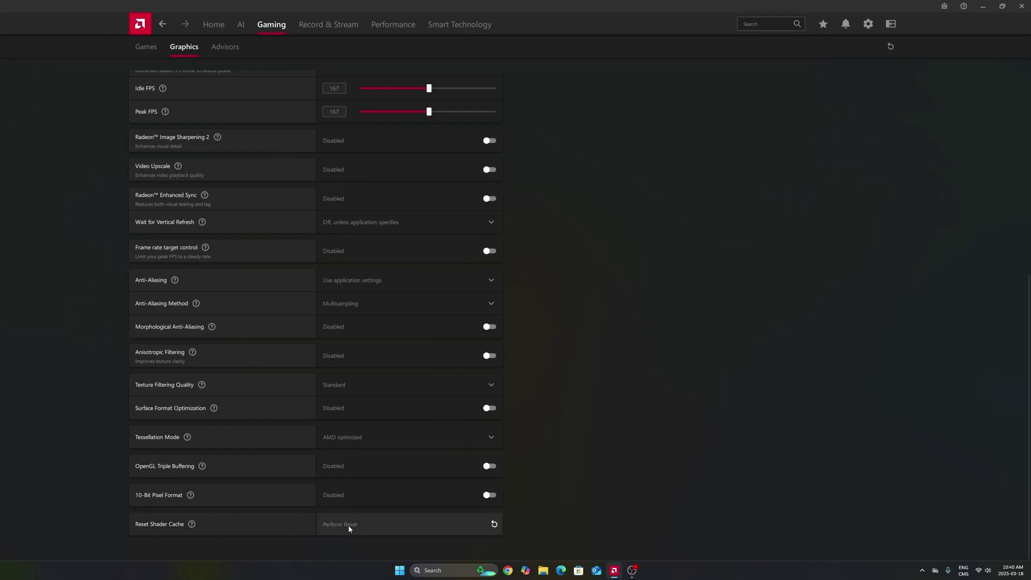
scroll(596, 261, "up", 6)
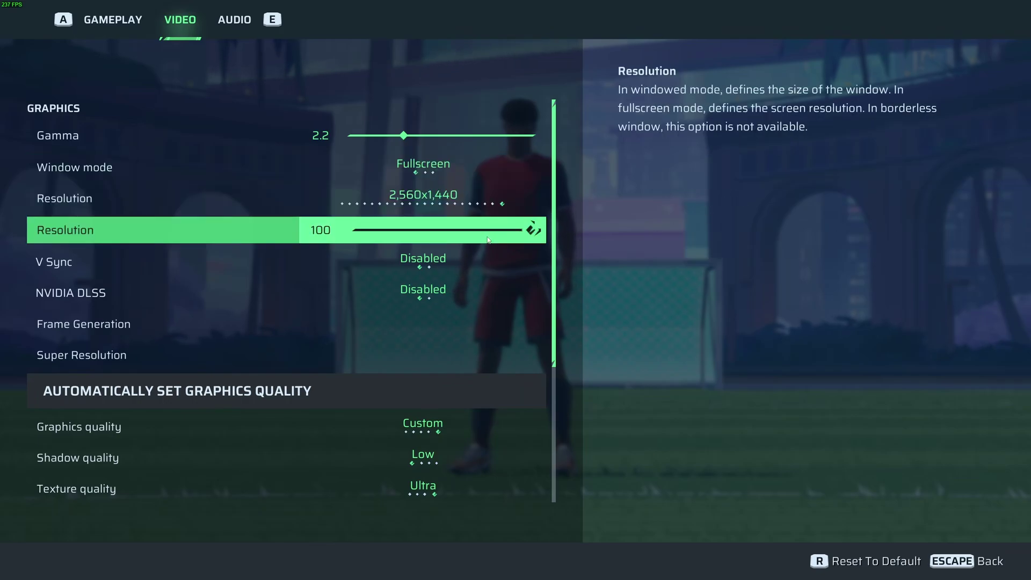
Scroll through Rematch's Video settings, showing DLSS disabled, Low shadows, Ultra textures, Medium view distance.
scroll(456, 279, "down", 1)
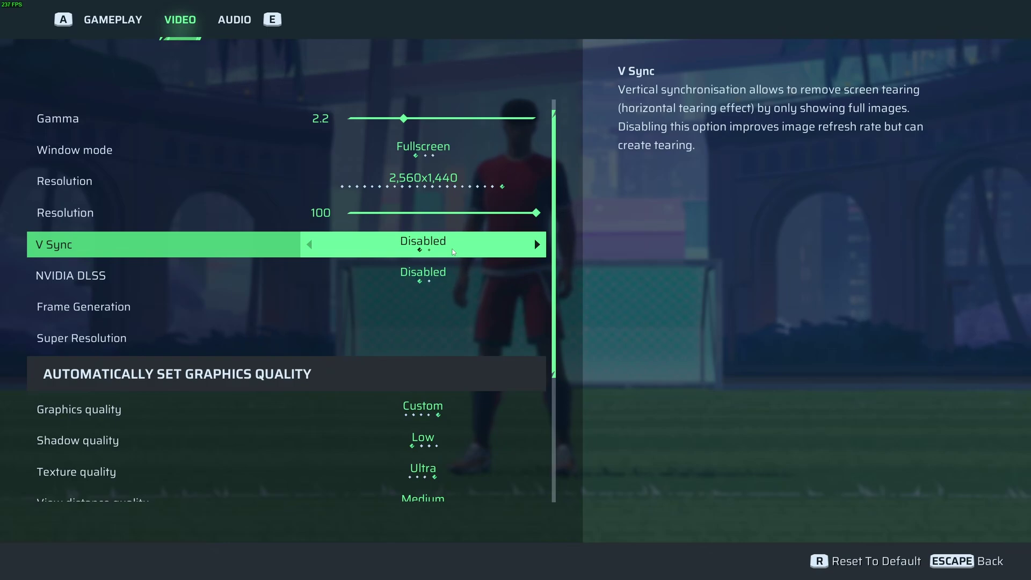
scroll(435, 246, "down", 1)
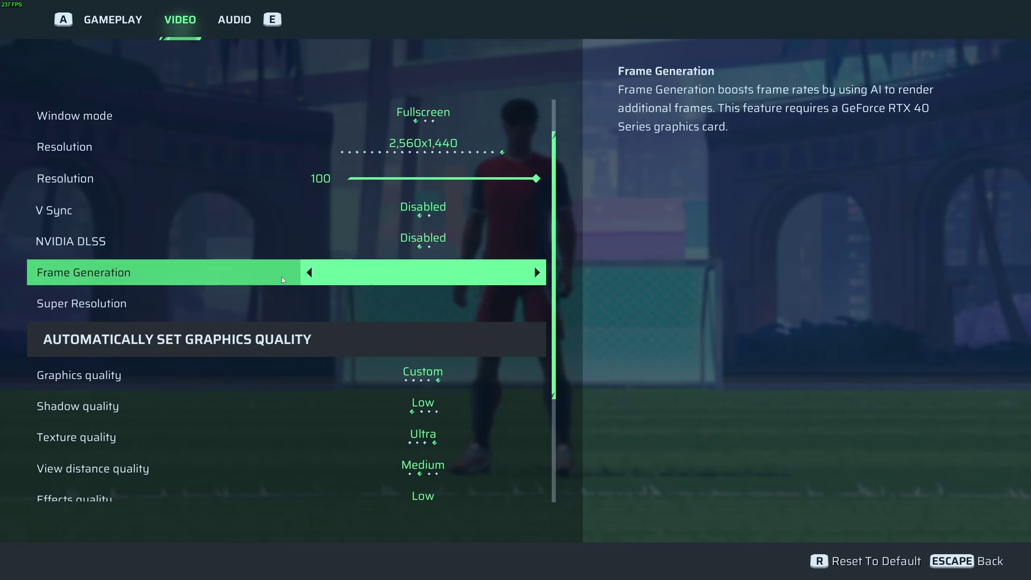
scroll(195, 271, "down", 1)
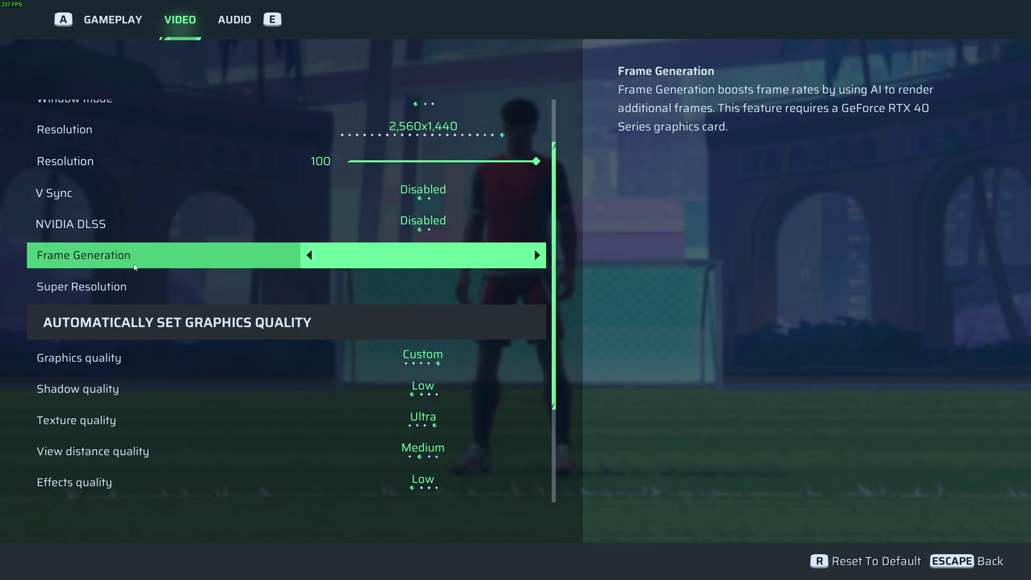
scroll(208, 324, "down", 1)
scroll(210, 322, "down", 4)
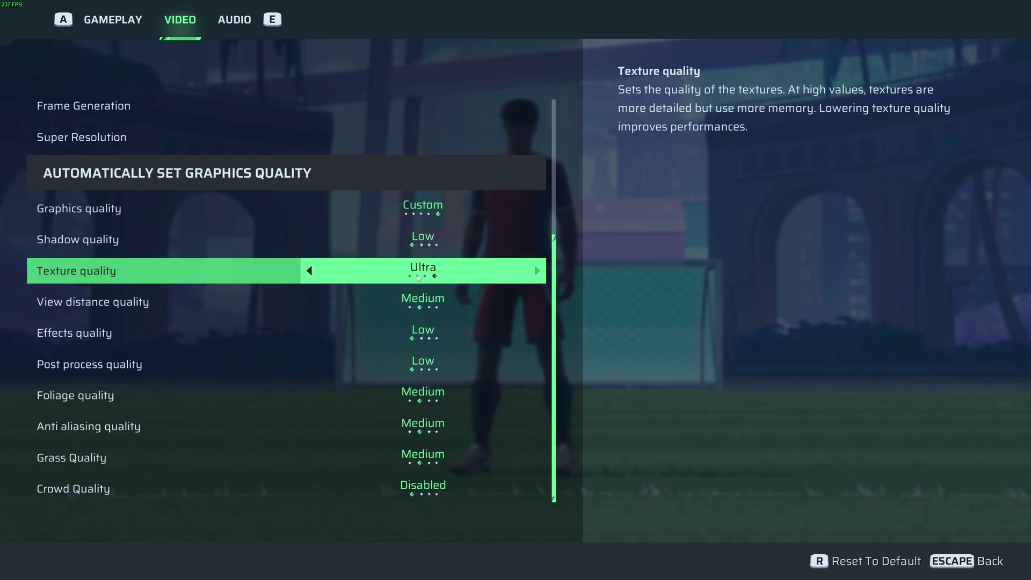
left_click(311, 271)
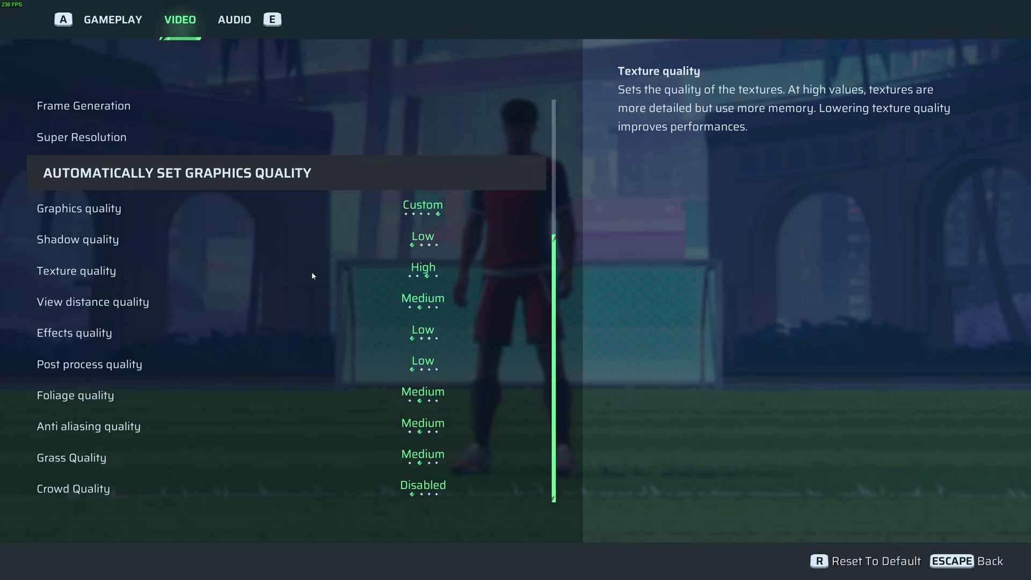
left_click(310, 272)
left_click(310, 273)
left_click(451, 271)
left_click(459, 269)
left_click(459, 269)
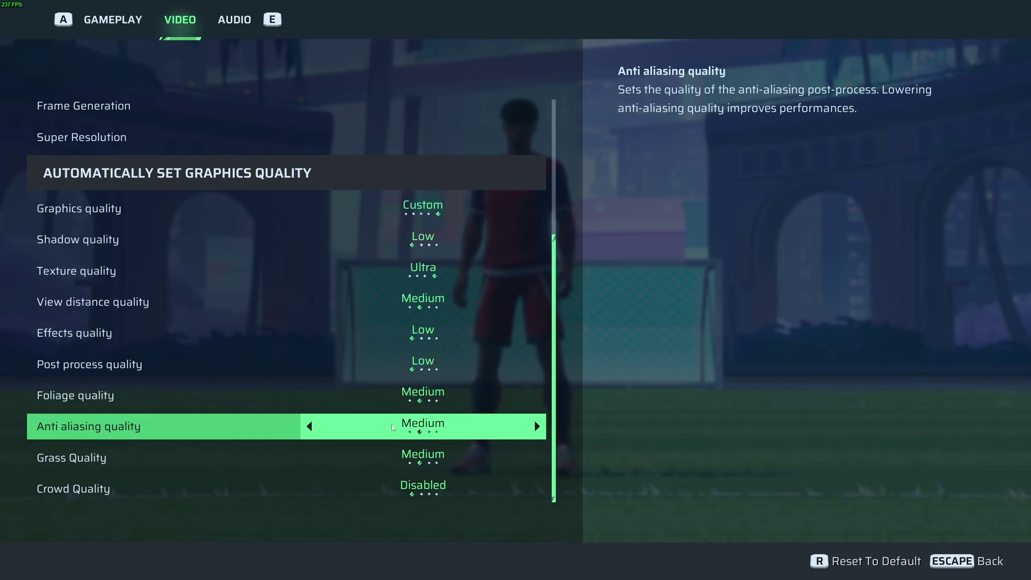
scroll(124, 430, "up", 2)
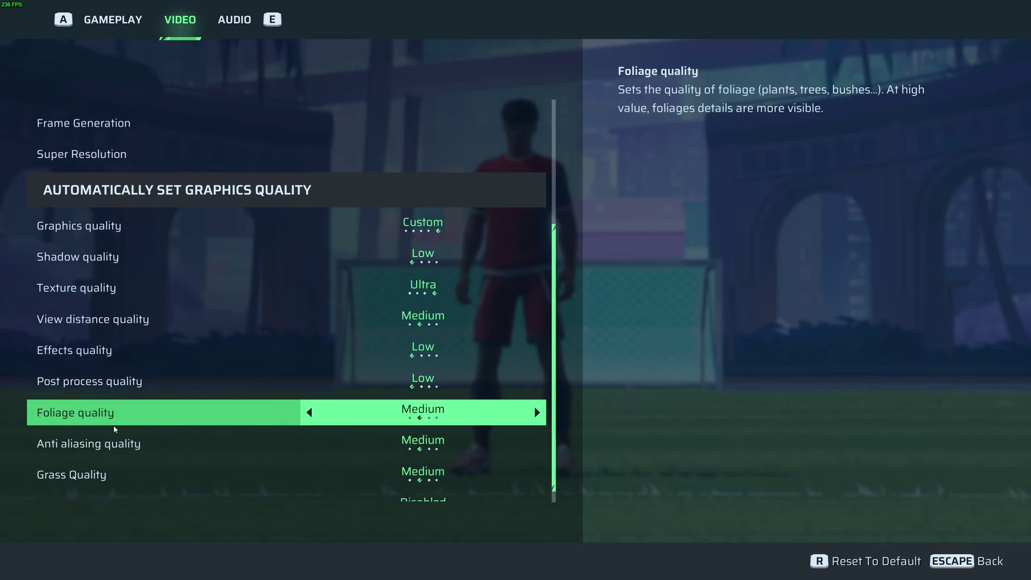
scroll(126, 428, "down", 2)
scroll(126, 427, "down", 1)
scroll(125, 428, "up", 1)
scroll(126, 428, "up", 2)
scroll(135, 154, "down", 2)
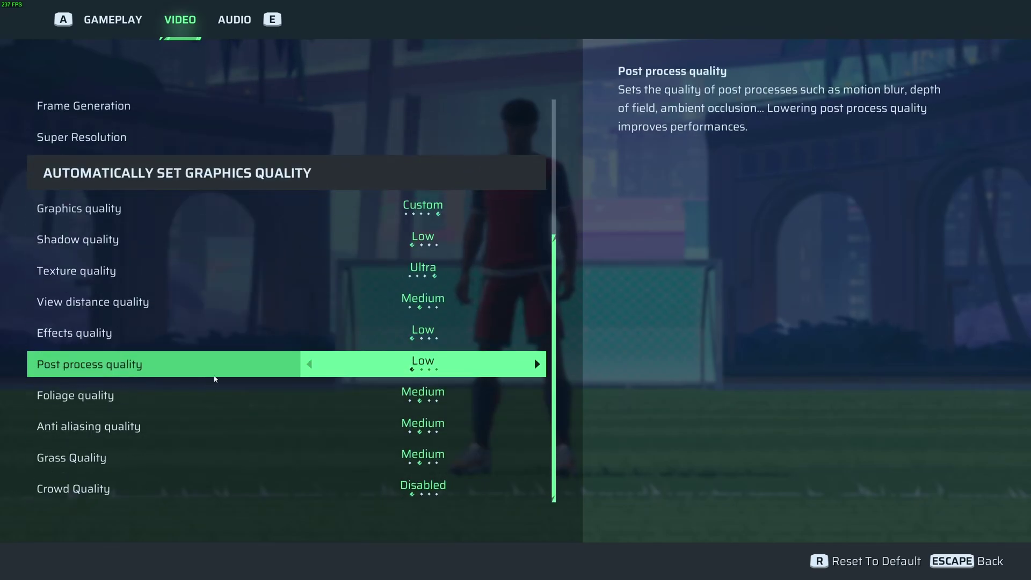